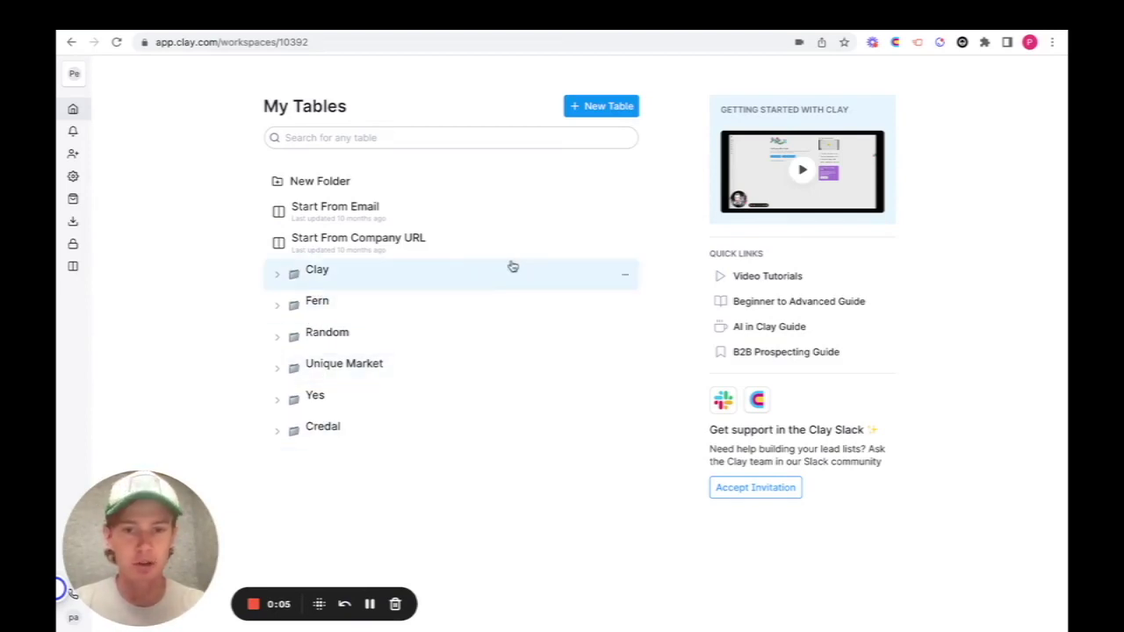
Create a new company list table using the Find Companies from LinkedIn integration as its source.
click(617, 107)
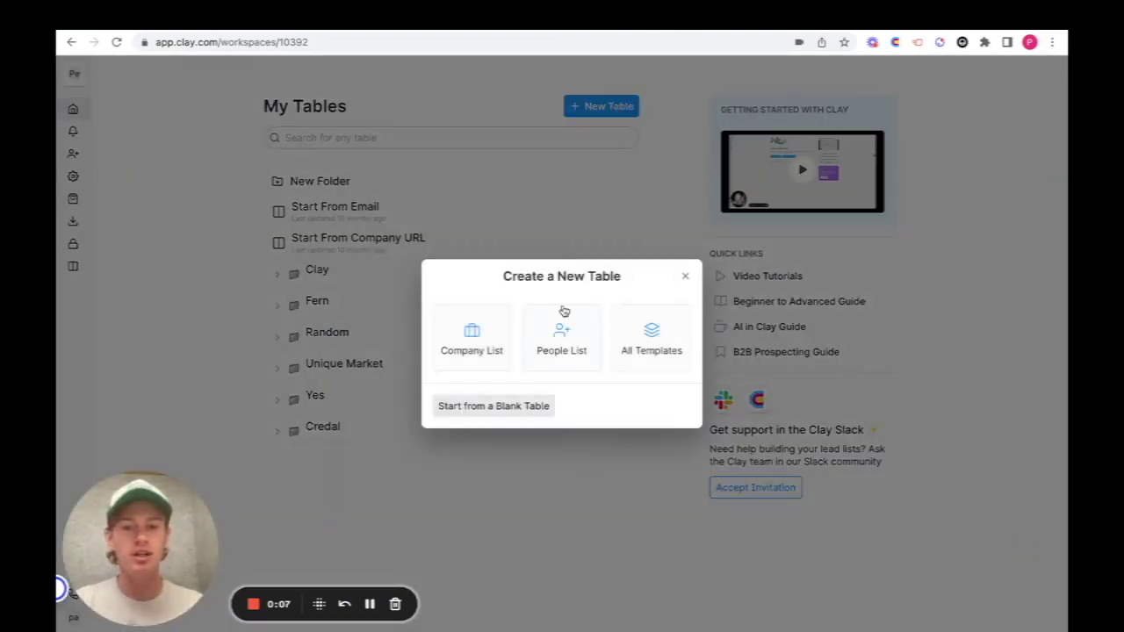
click(477, 331)
scroll(563, 357, down, 1)
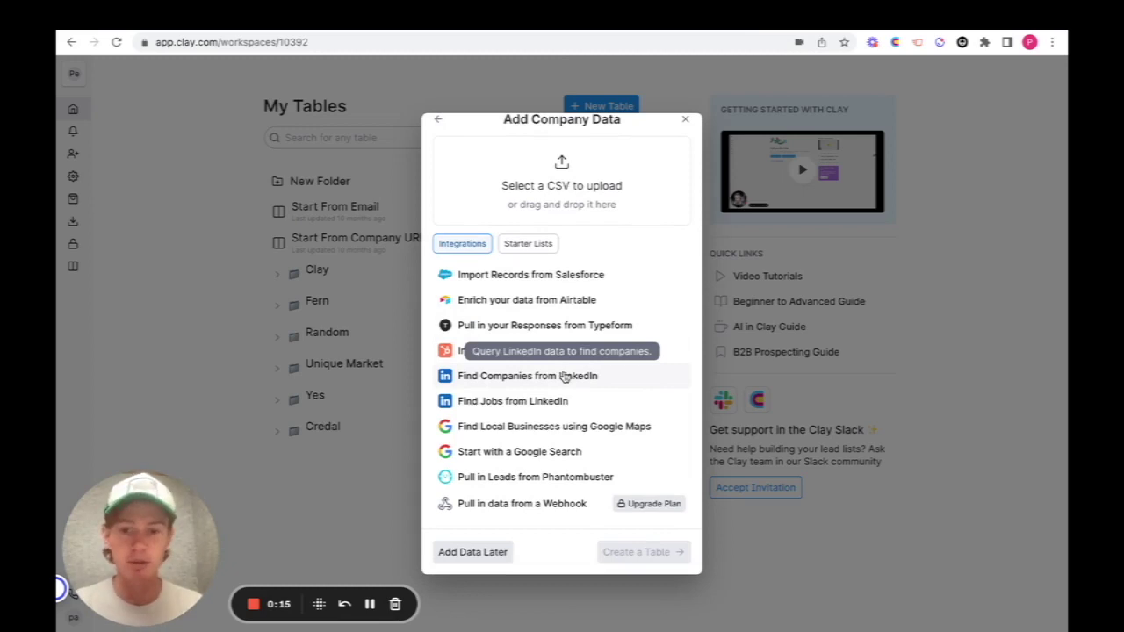
click(565, 376)
click(642, 550)
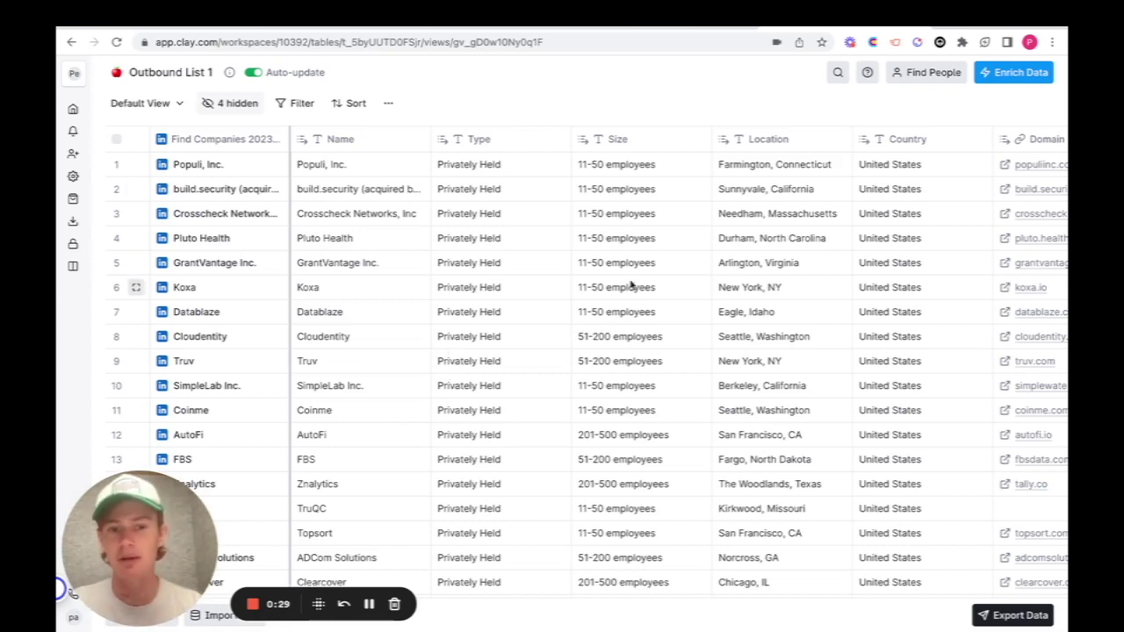
Look through the company columns of Outbound List 1 and read the full description of Populi, Inc.
scroll(633, 286, right, 5)
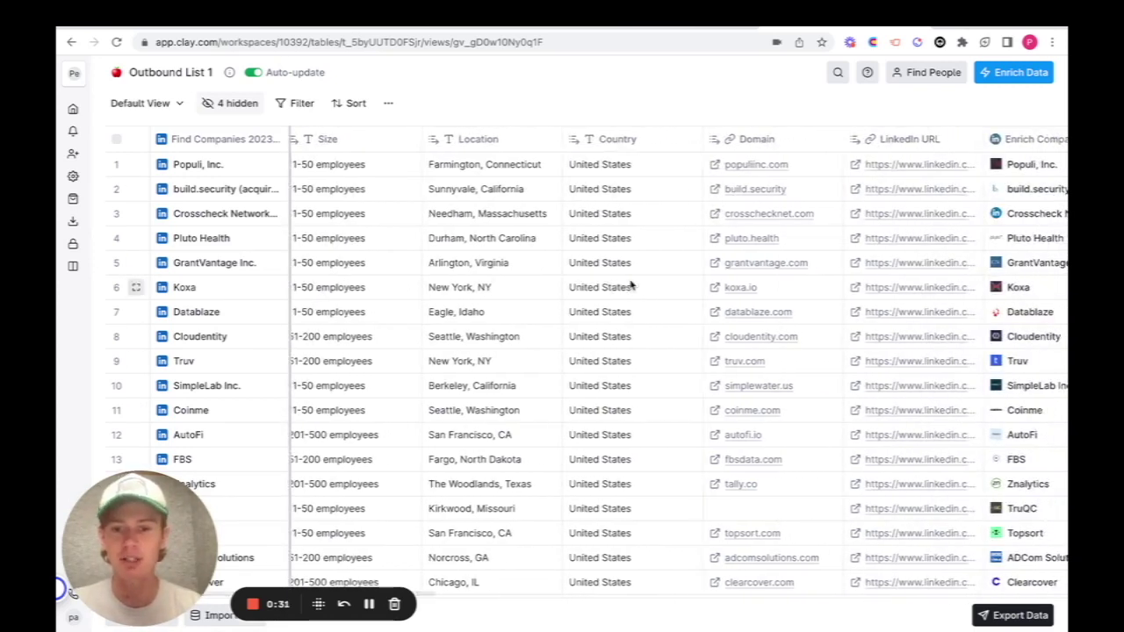
scroll(725, 283, right, 2)
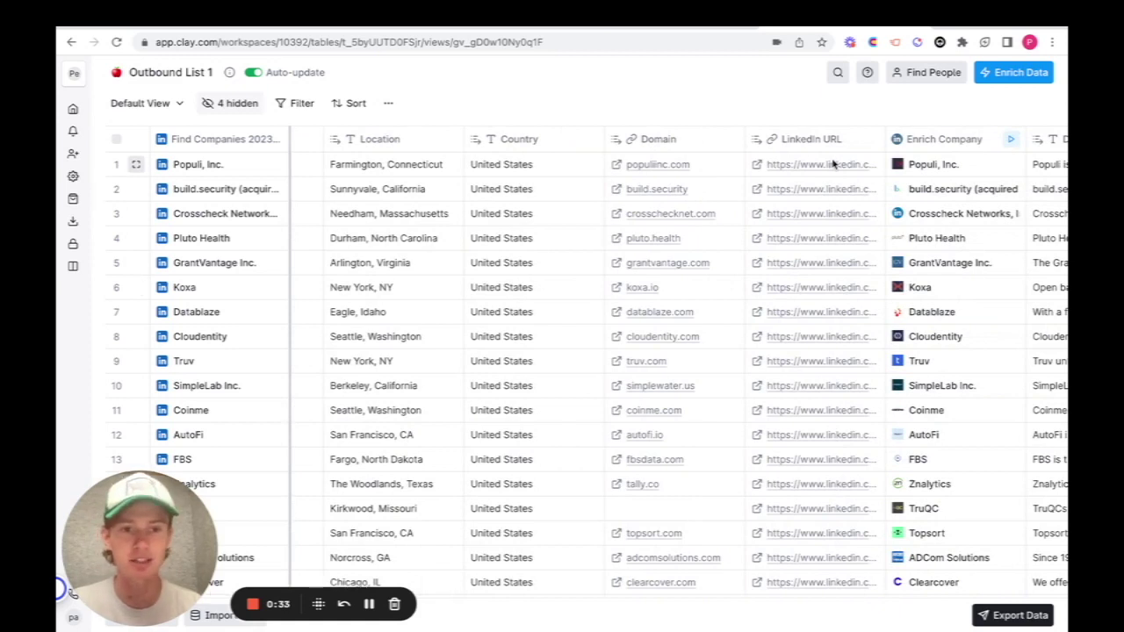
scroll(790, 176, right, 9)
scroll(631, 185, left, 4)
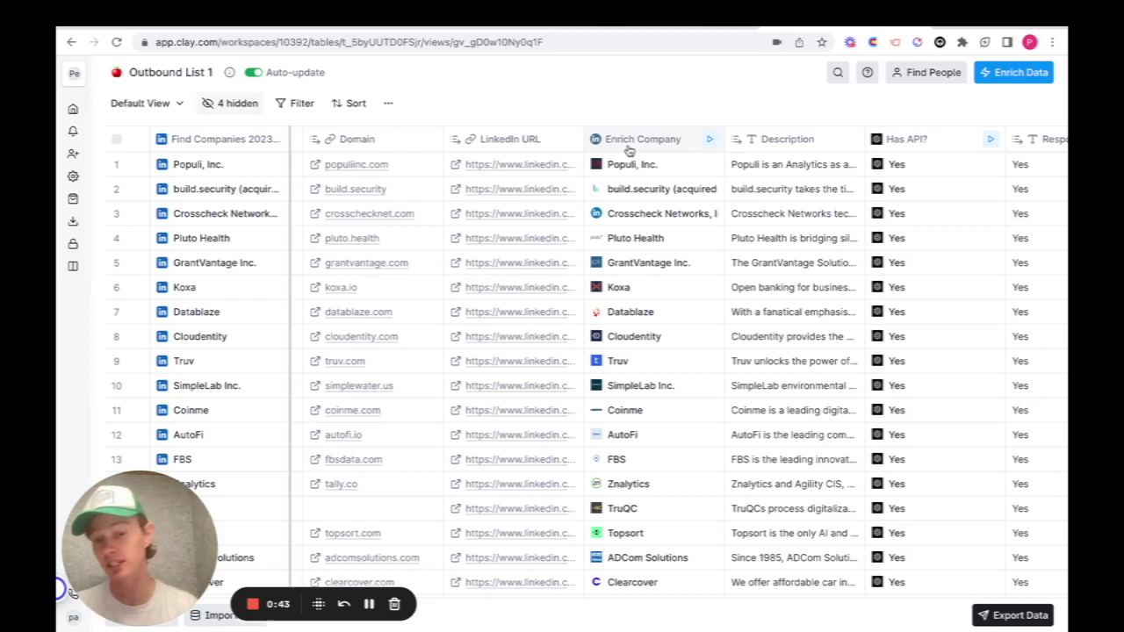
scroll(629, 151, left, 2)
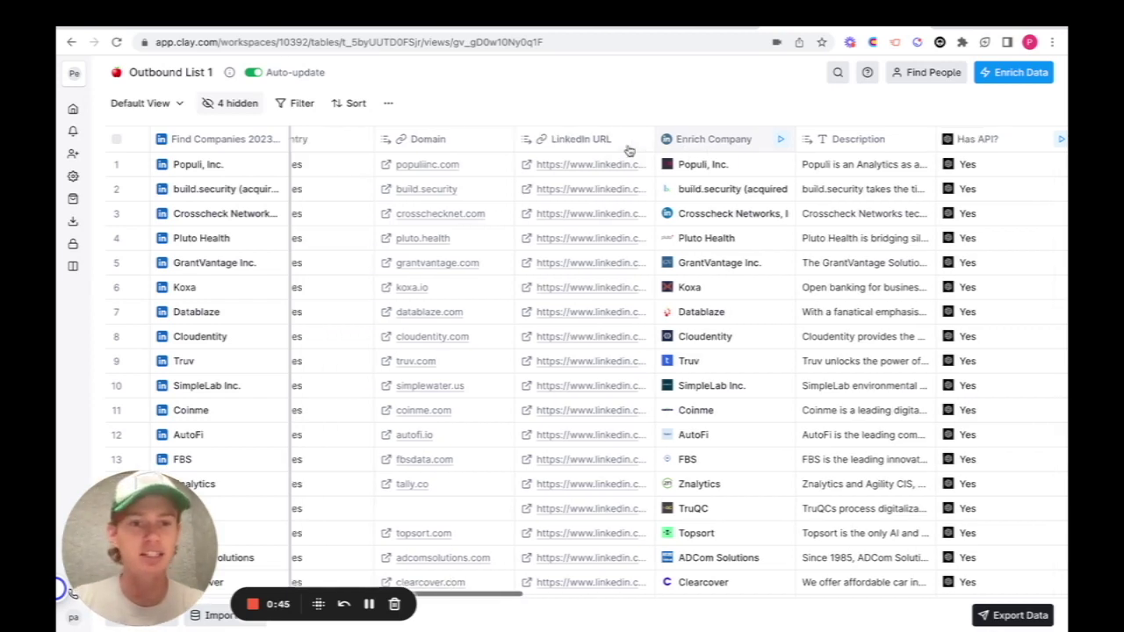
double_click(868, 163)
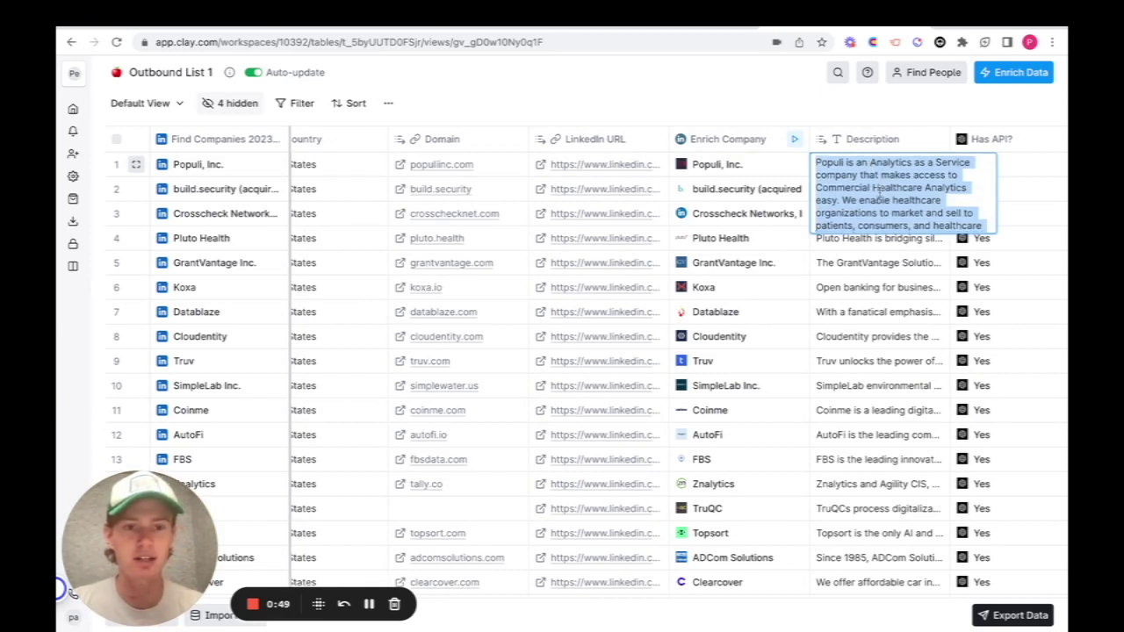
scroll(874, 180, down, 5)
scroll(879, 189, up, 5)
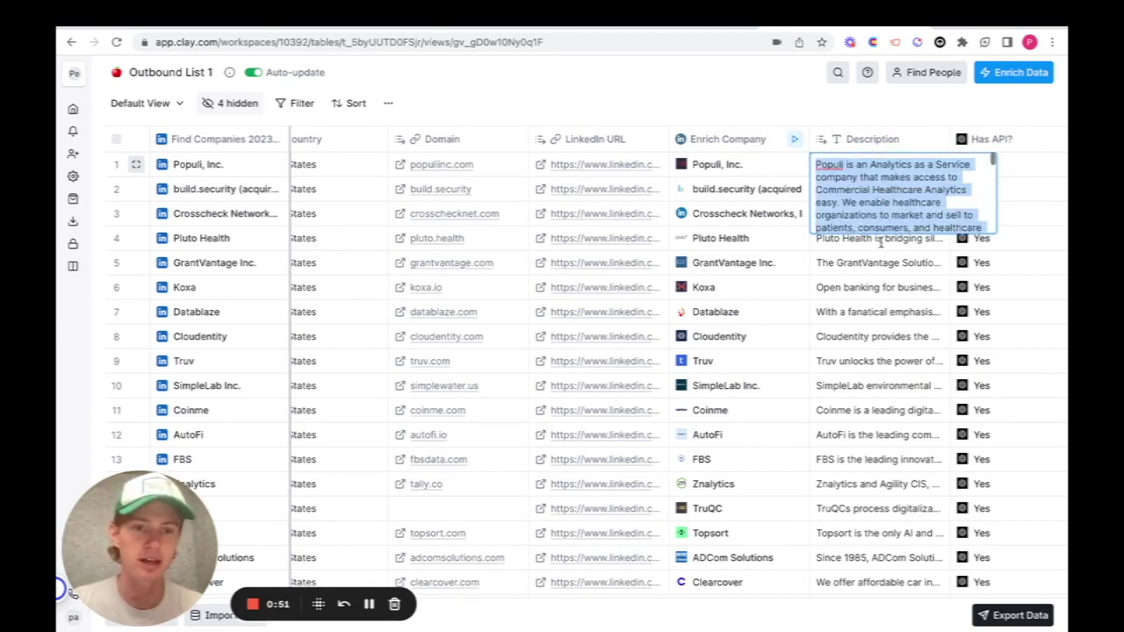
click(884, 281)
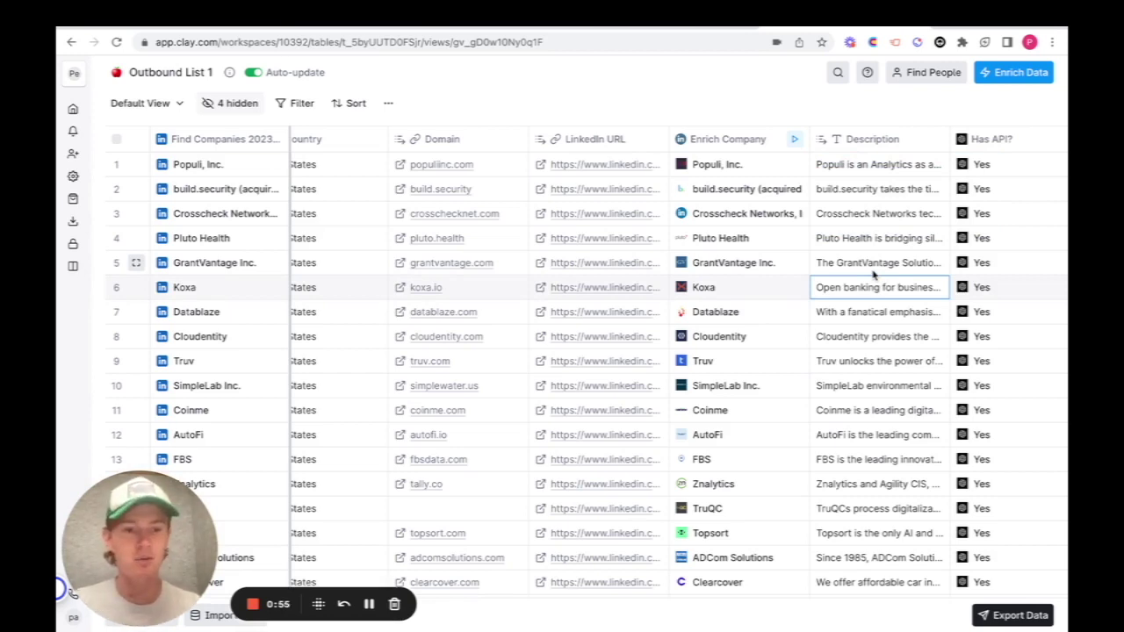
Open the settings of the Has API? column, read its AI prompt and close the settings.
scroll(874, 275, right, 1)
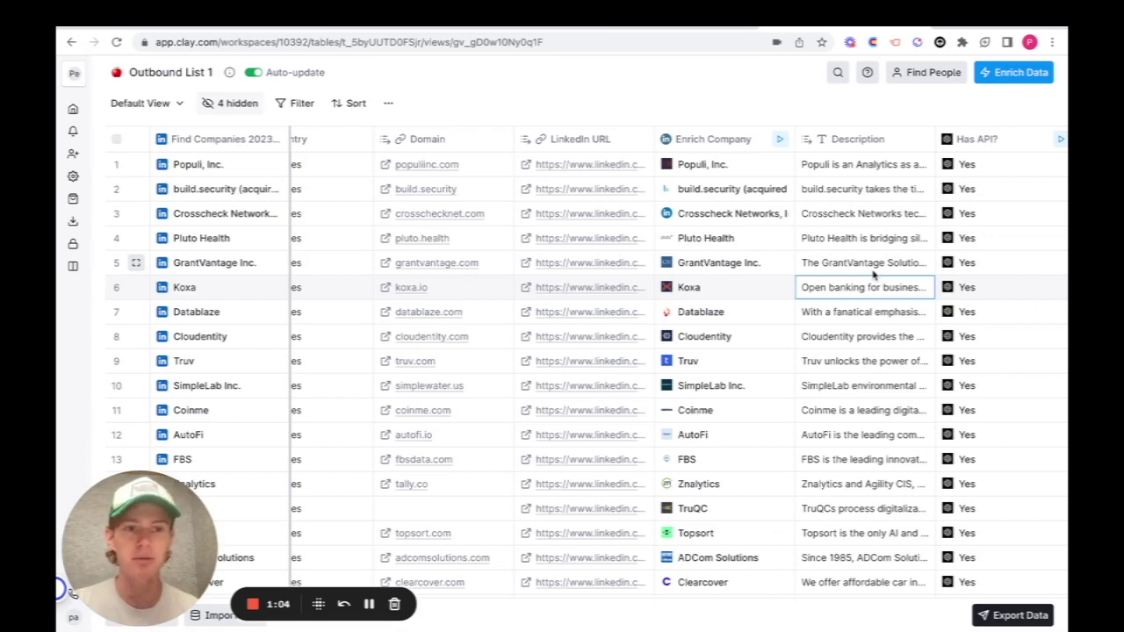
scroll(873, 275, right, 1)
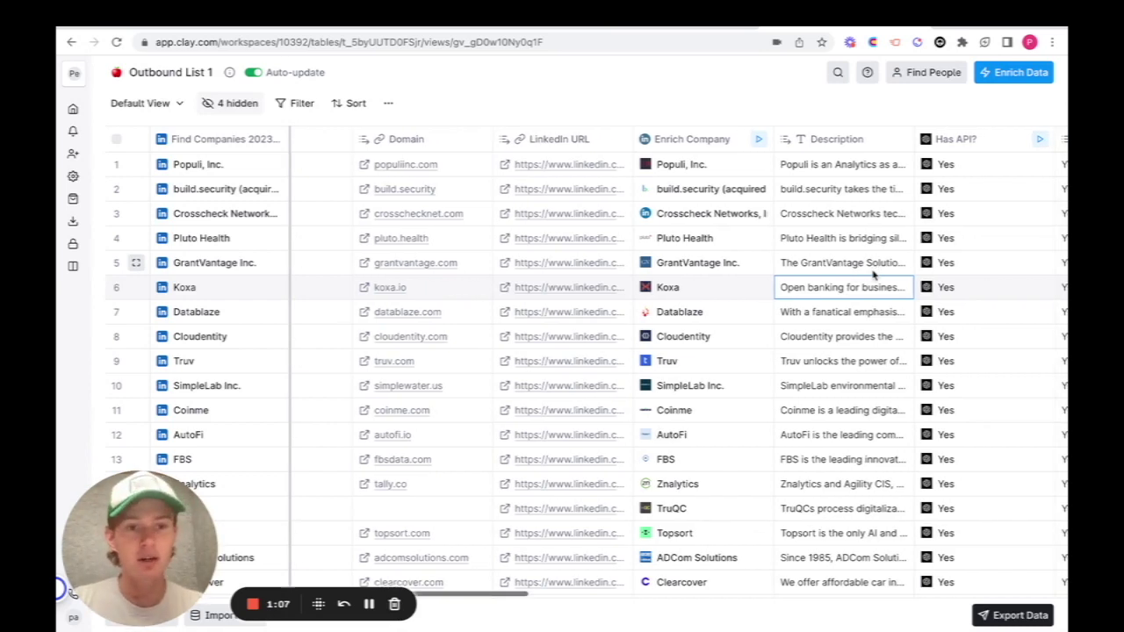
click(960, 141)
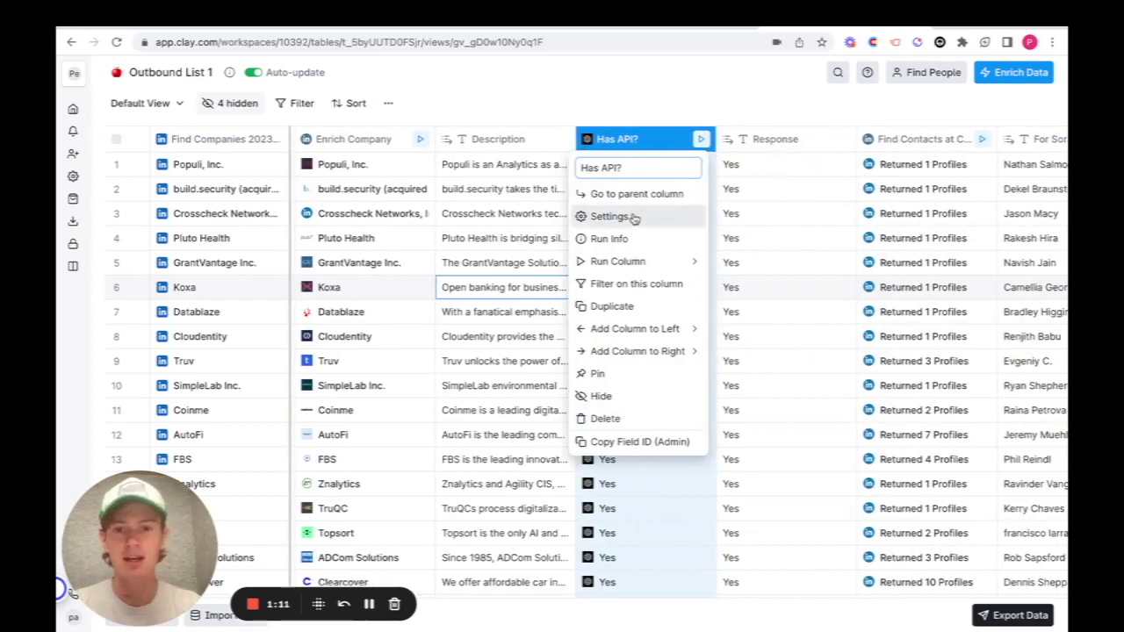
click(609, 216)
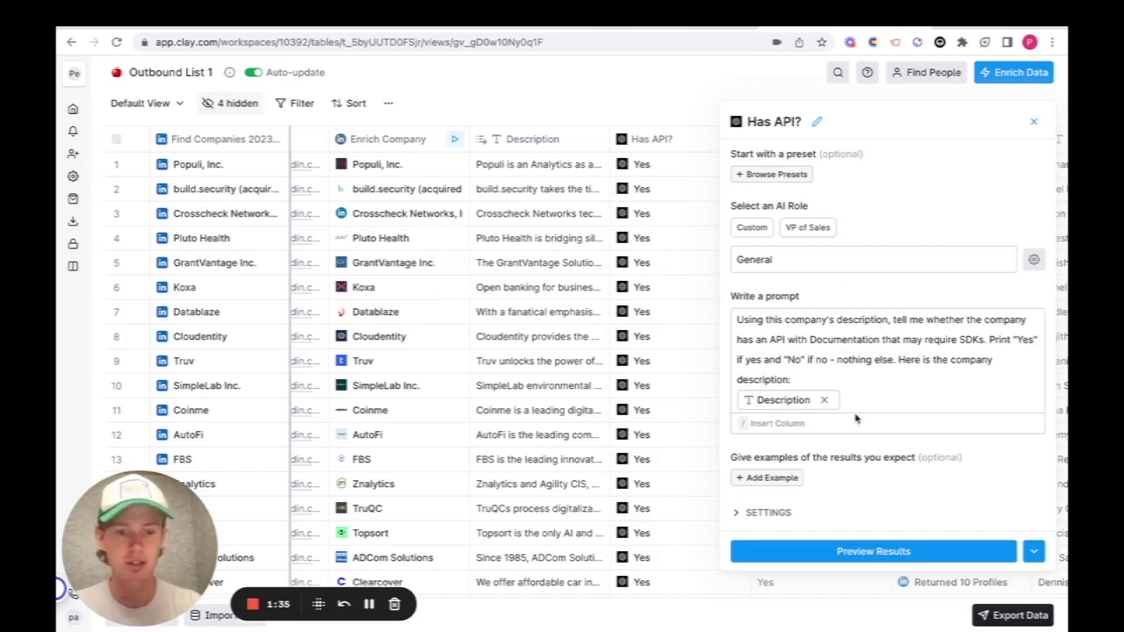
click(1034, 122)
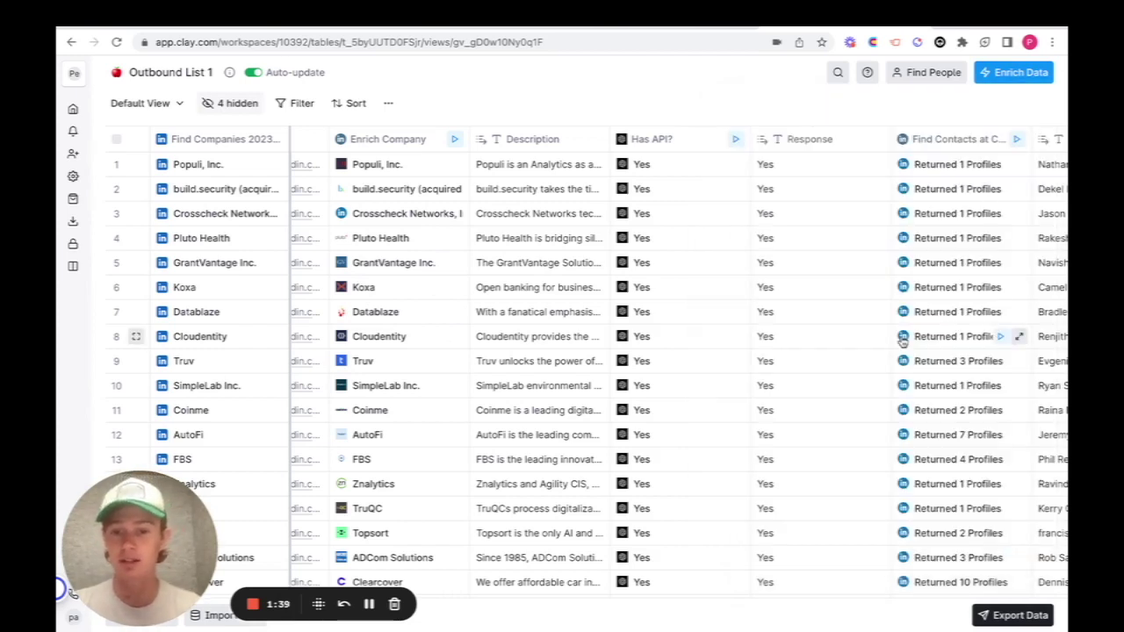
Open the settings of the Find Contacts at Company column.
scroll(653, 337, right, 5)
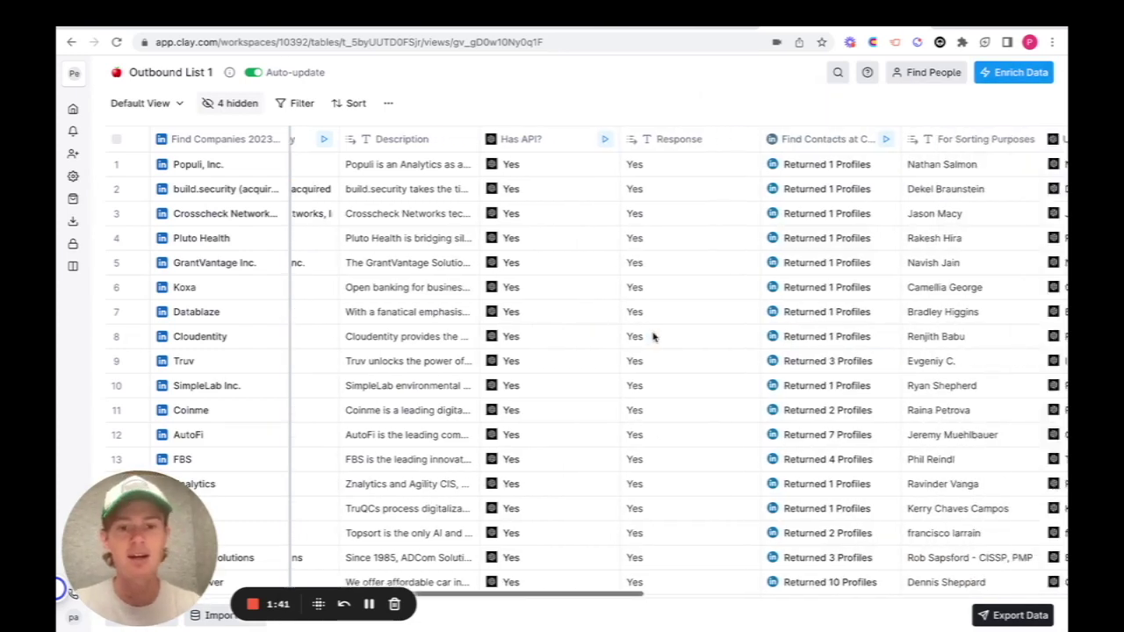
scroll(652, 337, left, 3)
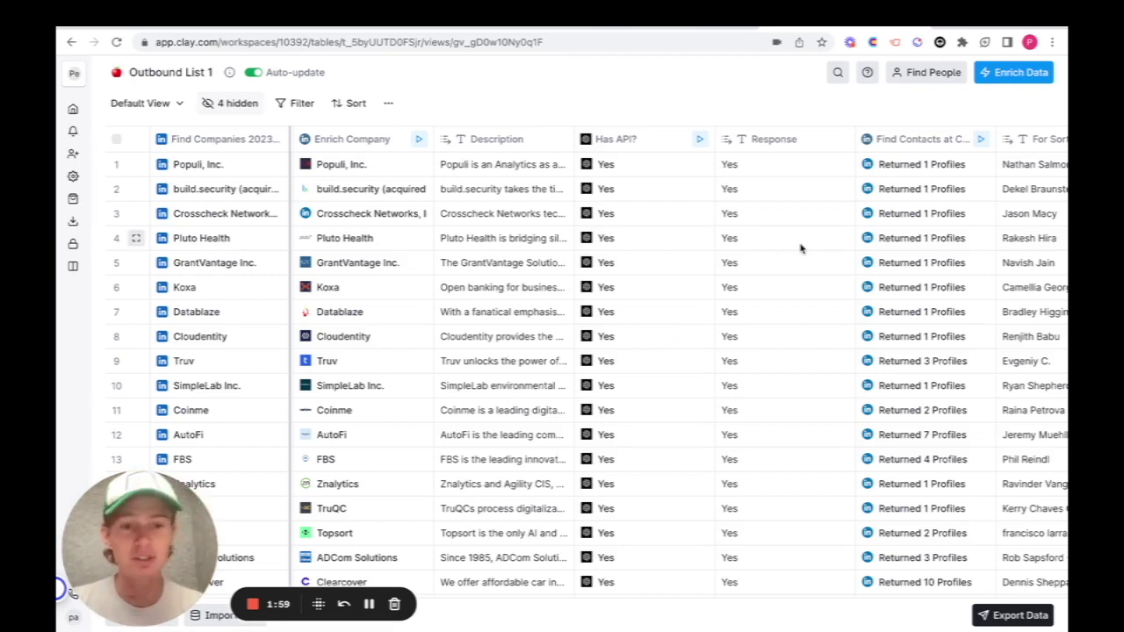
click(921, 147)
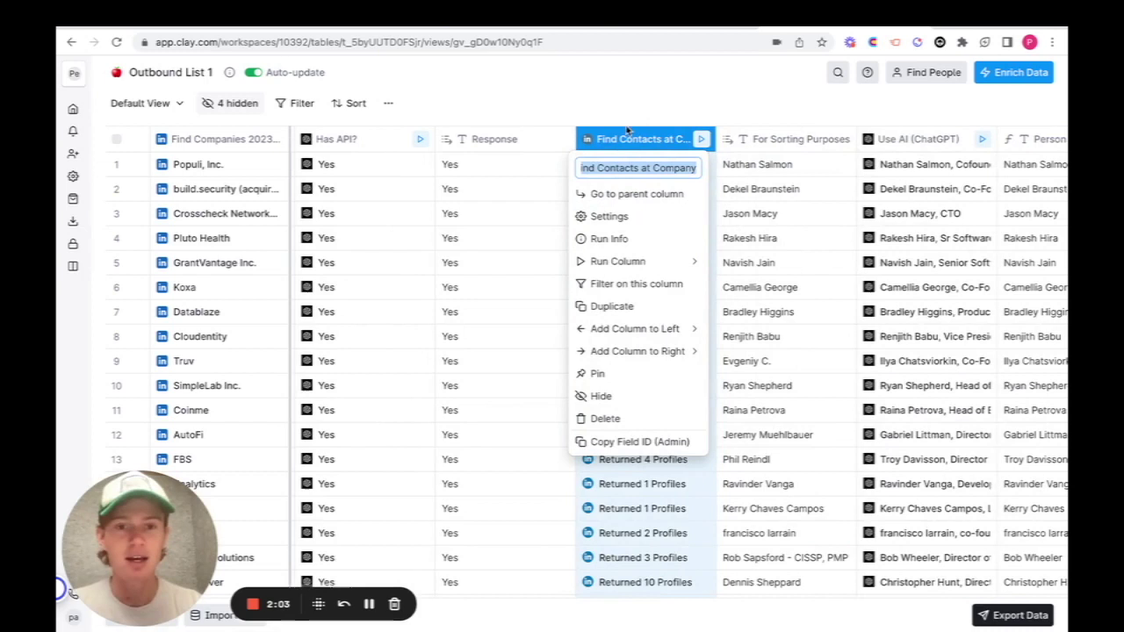
click(629, 140)
click(629, 140)
click(644, 114)
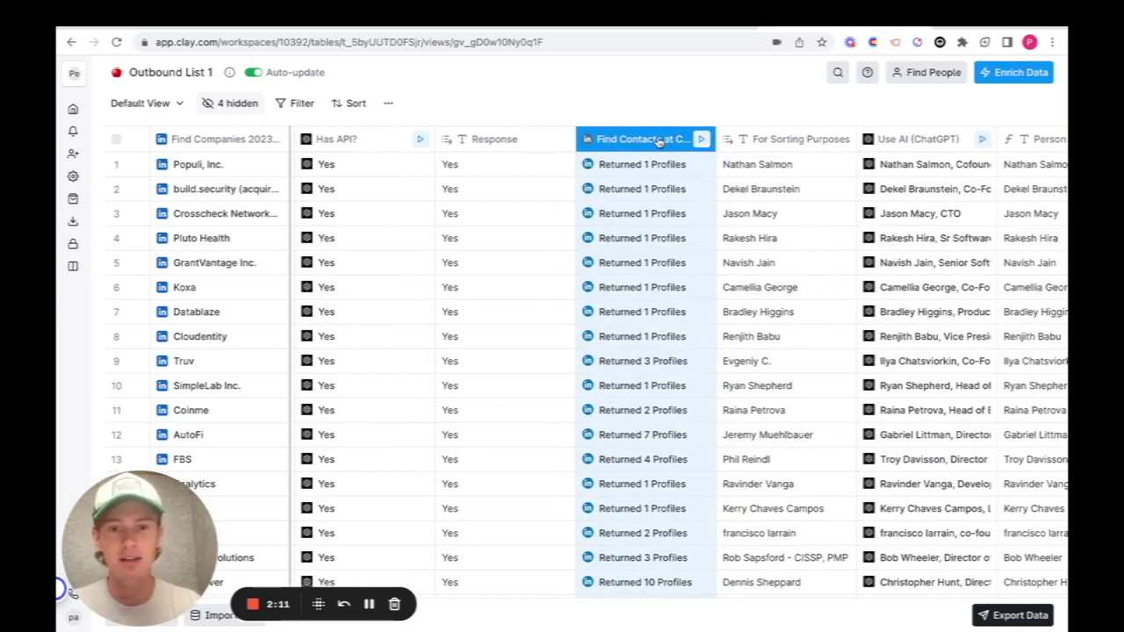
click(659, 141)
click(629, 219)
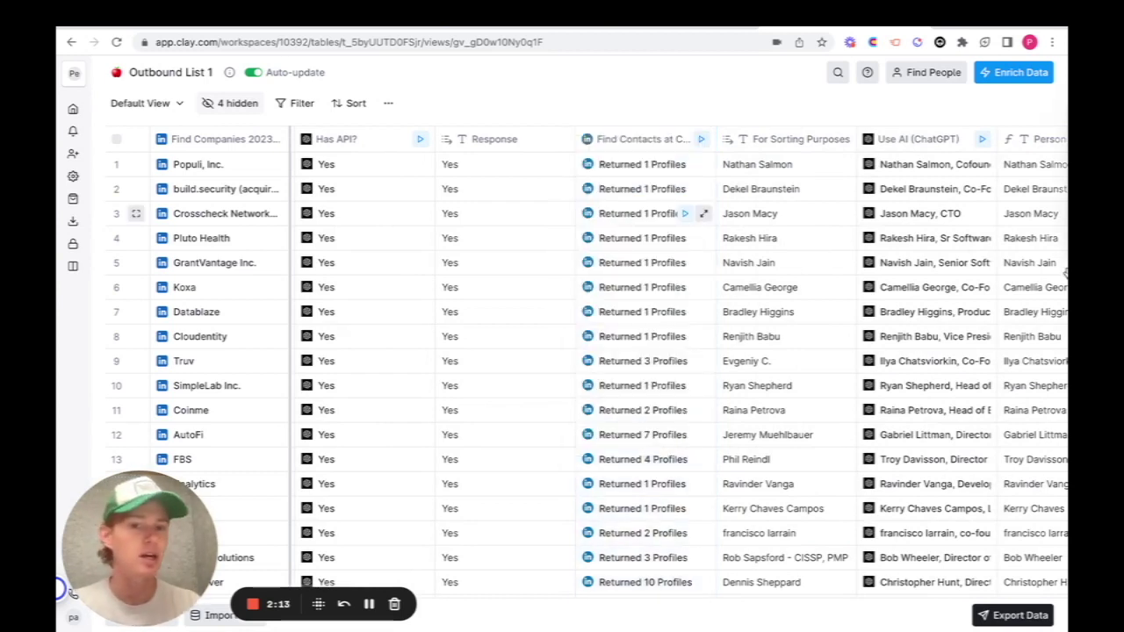
Examine the company identifier, job title keywords and optional filters for finding contacts, and close the settings.
scroll(971, 279, down, 2)
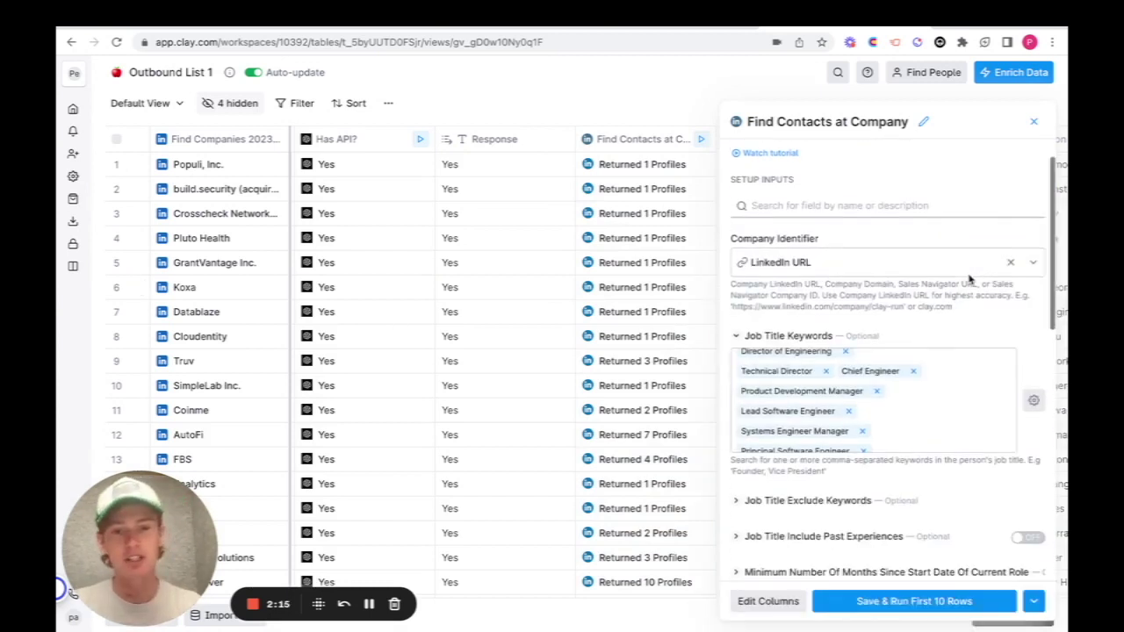
scroll(888, 281, down, 1)
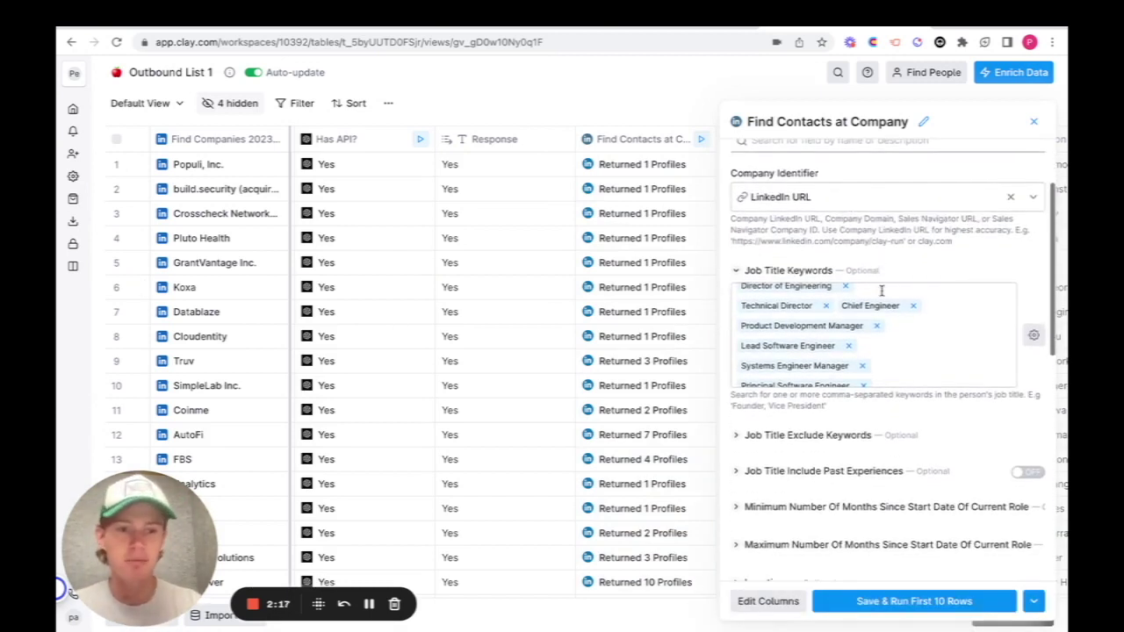
scroll(882, 291, down, 1)
scroll(817, 316, down, 2)
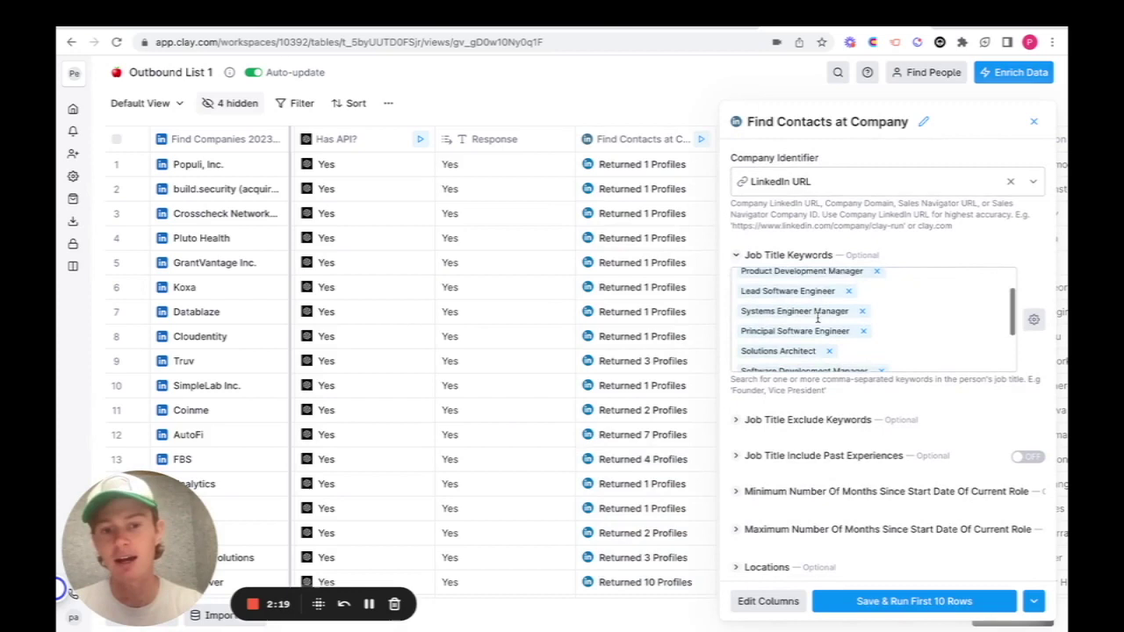
scroll(817, 316, up, 1)
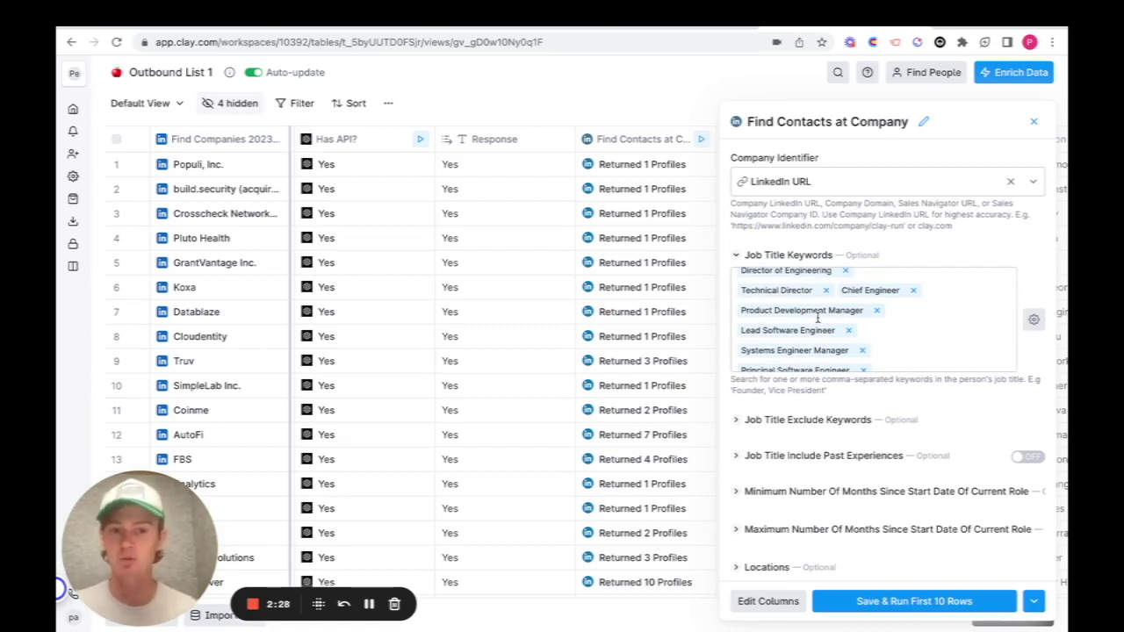
scroll(818, 319, down, 5)
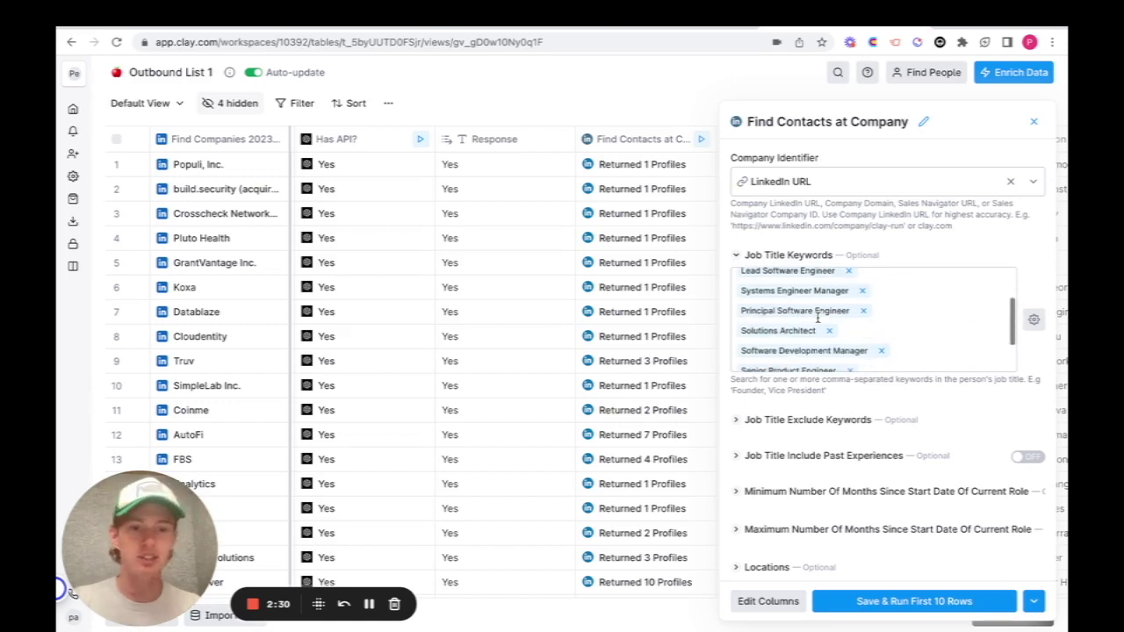
scroll(818, 318, up, 4)
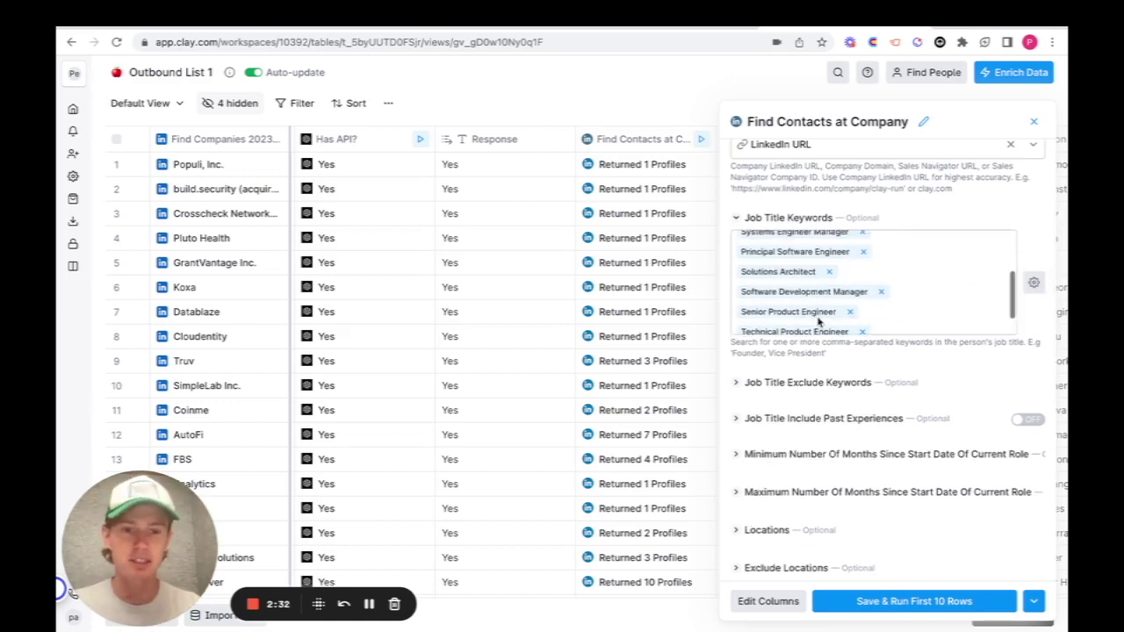
scroll(823, 338, up, 6)
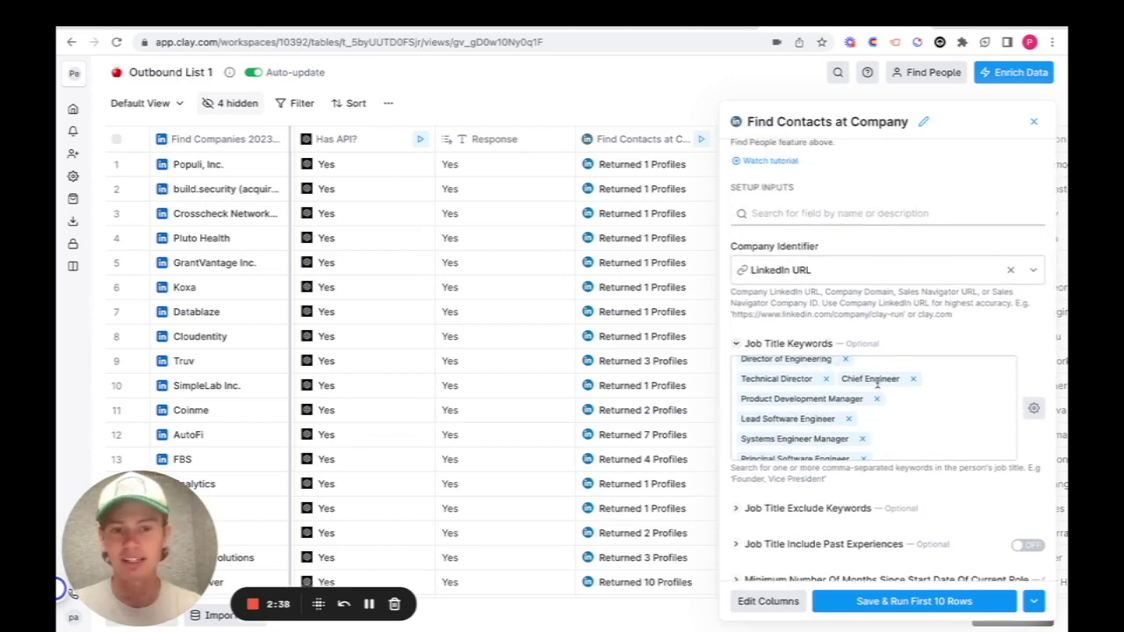
scroll(876, 384, up, 1)
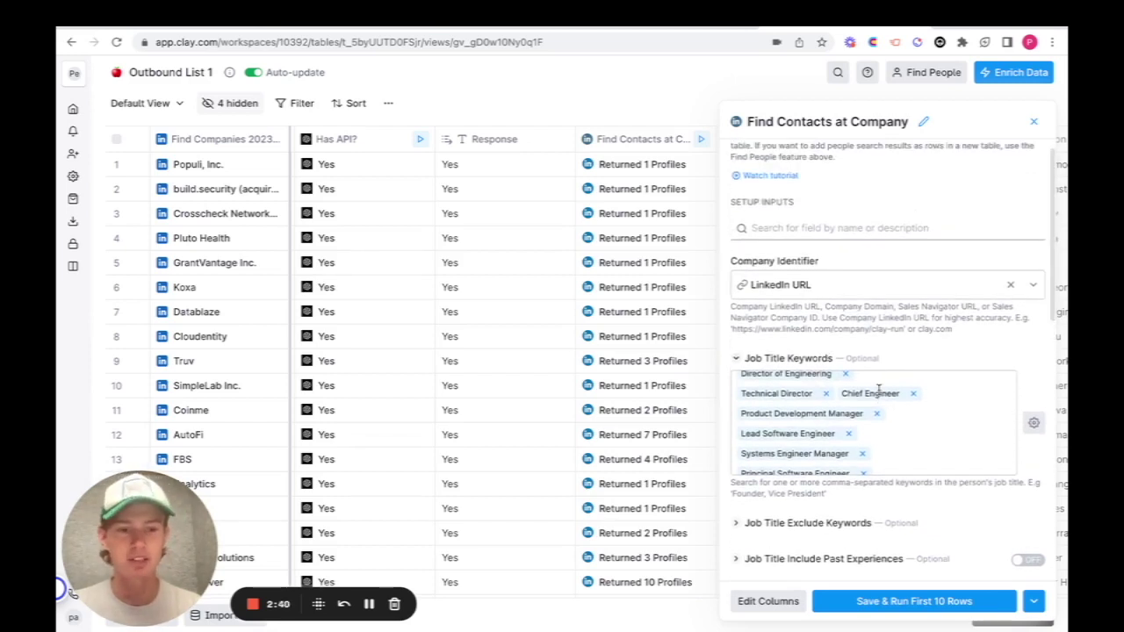
scroll(879, 390, down, 3)
scroll(879, 389, down, 5)
scroll(879, 389, up, 6)
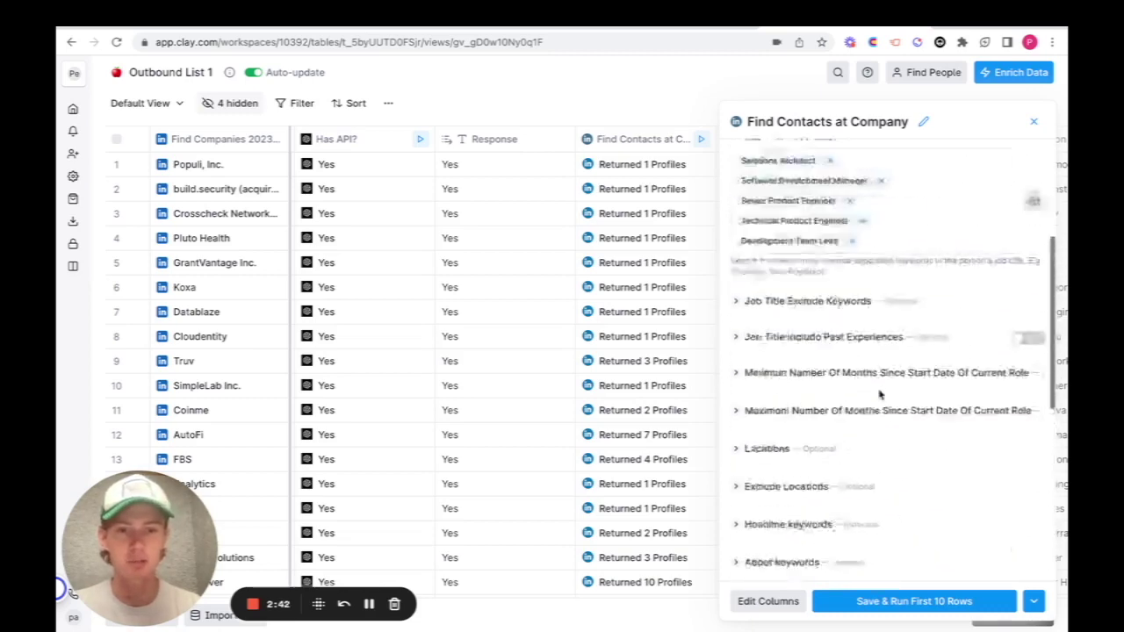
click(1033, 123)
Look over the contacts found at each company and open the settings of the Use AI (ChatGPT) column.
scroll(668, 334, right, 1)
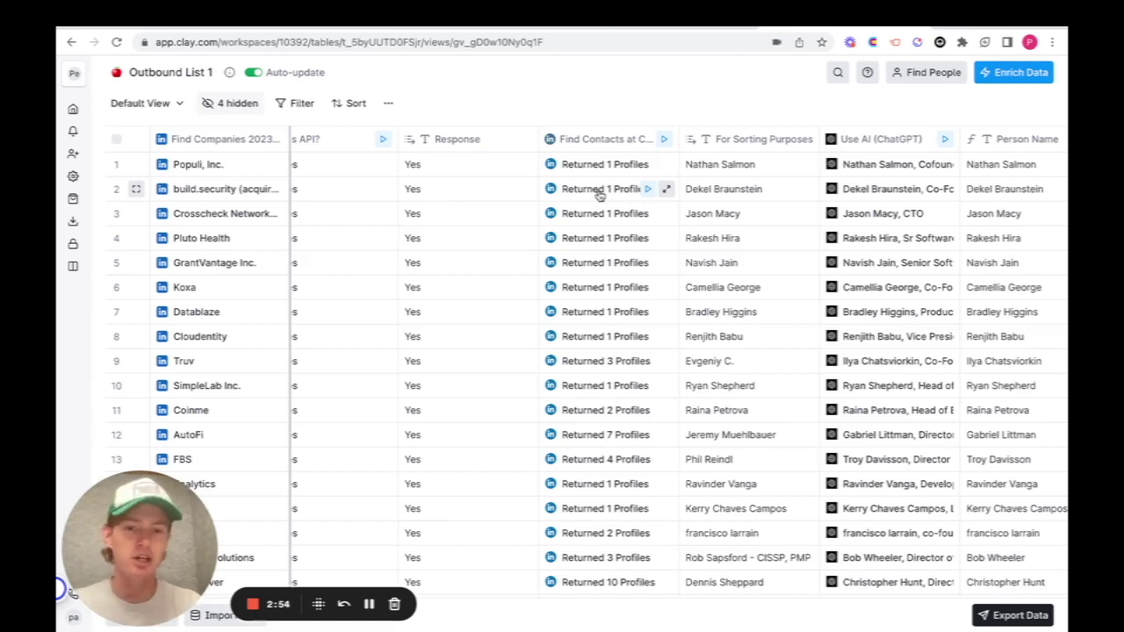
scroll(600, 195, right, 2)
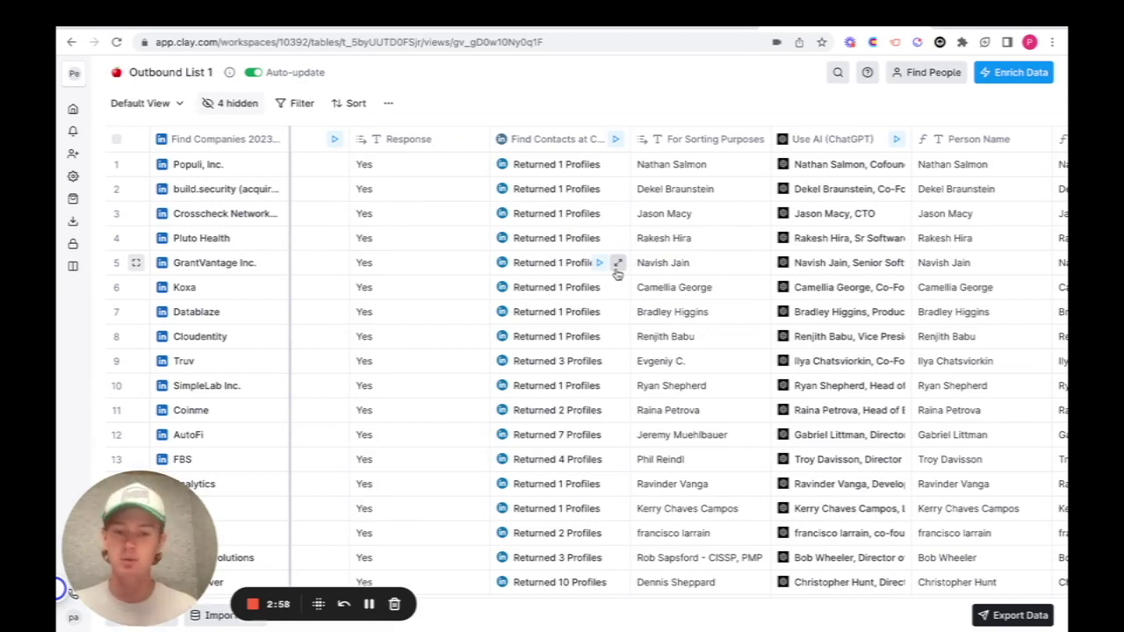
scroll(618, 274, right, 5)
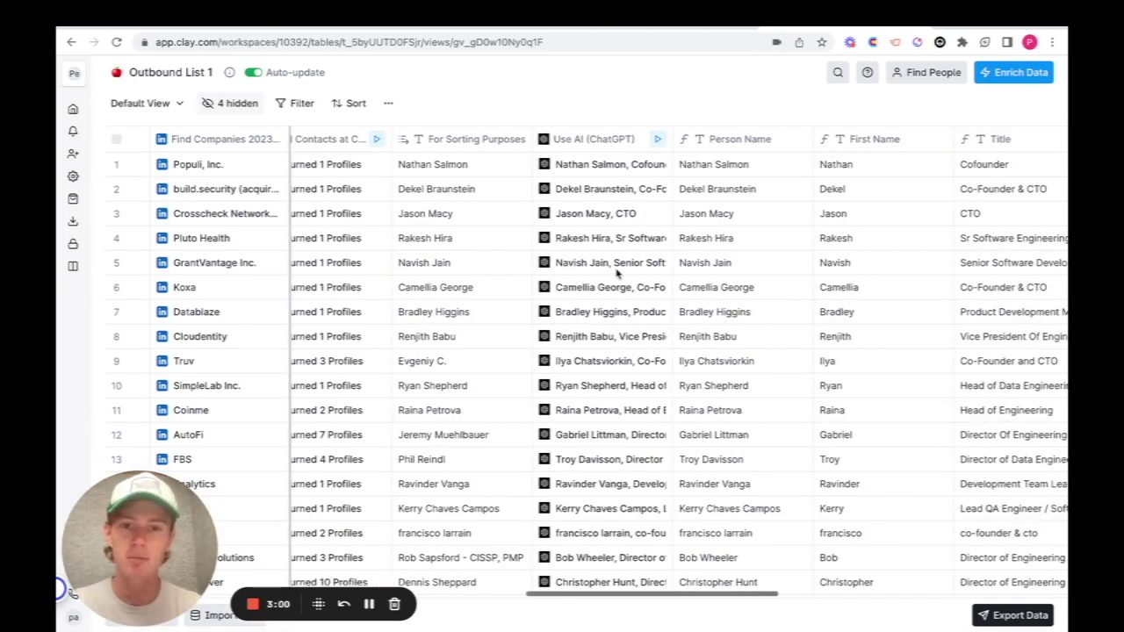
scroll(617, 274, left, 3)
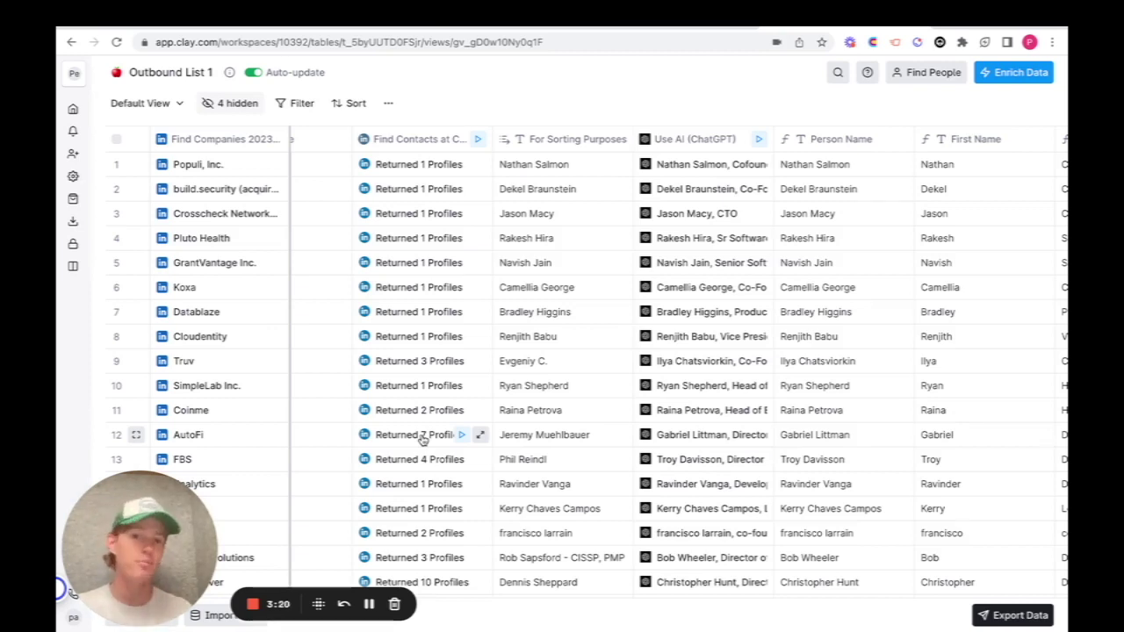
click(701, 148)
click(610, 216)
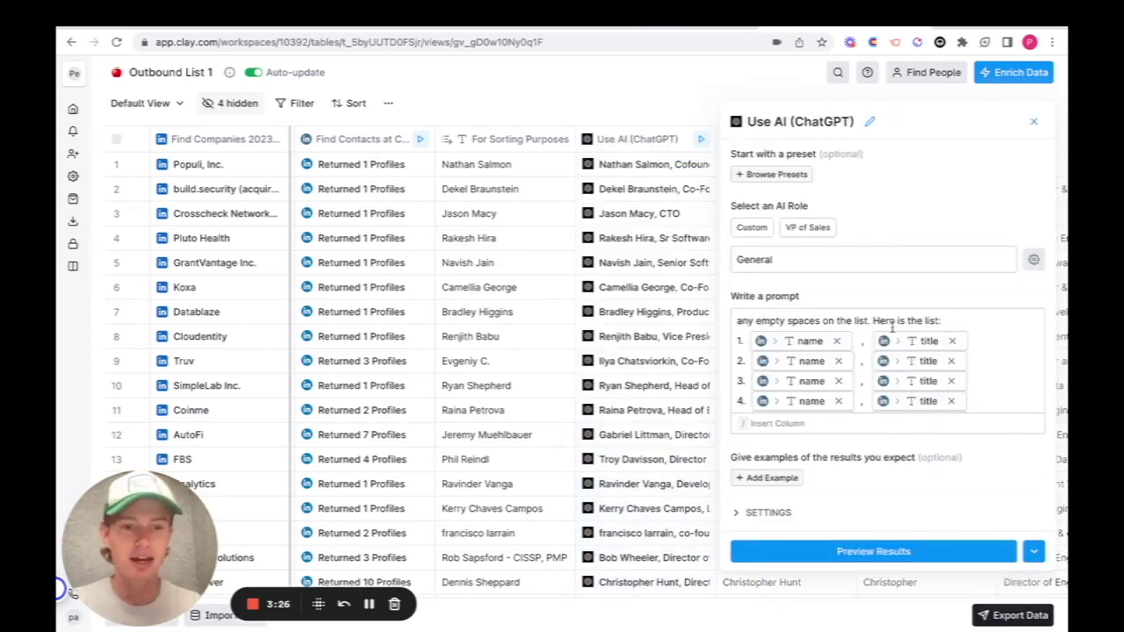
Read the whole ChatGPT prompt, including its numbered name and title list and output instructions, and close the settings.
scroll(892, 326, down, 3)
scroll(892, 326, up, 3)
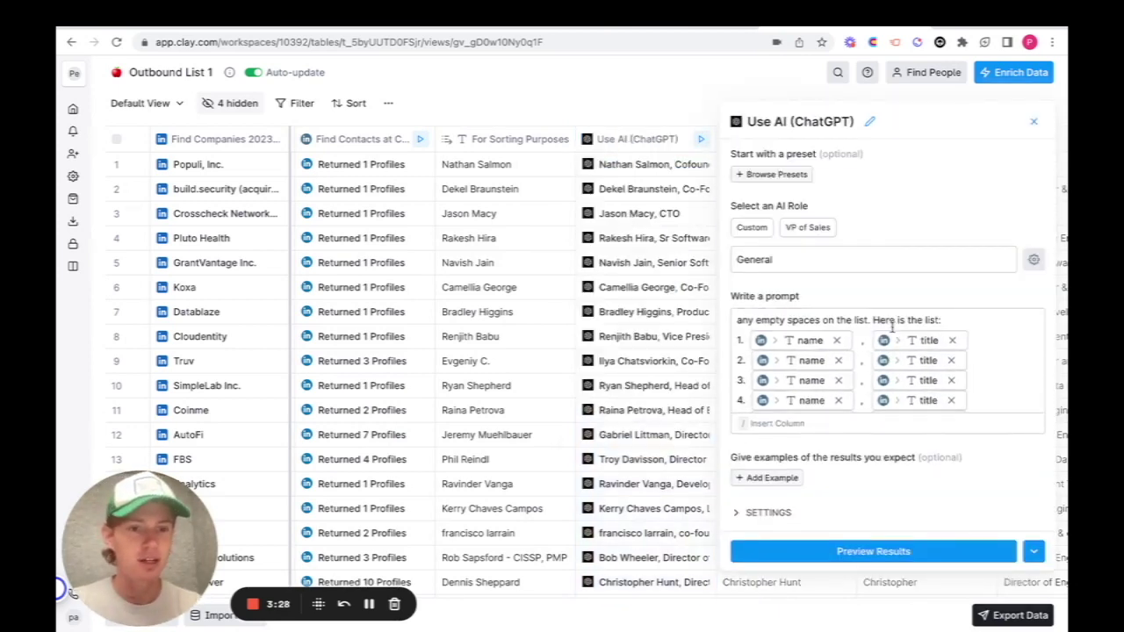
scroll(892, 327, down, 3)
scroll(894, 330, up, 3)
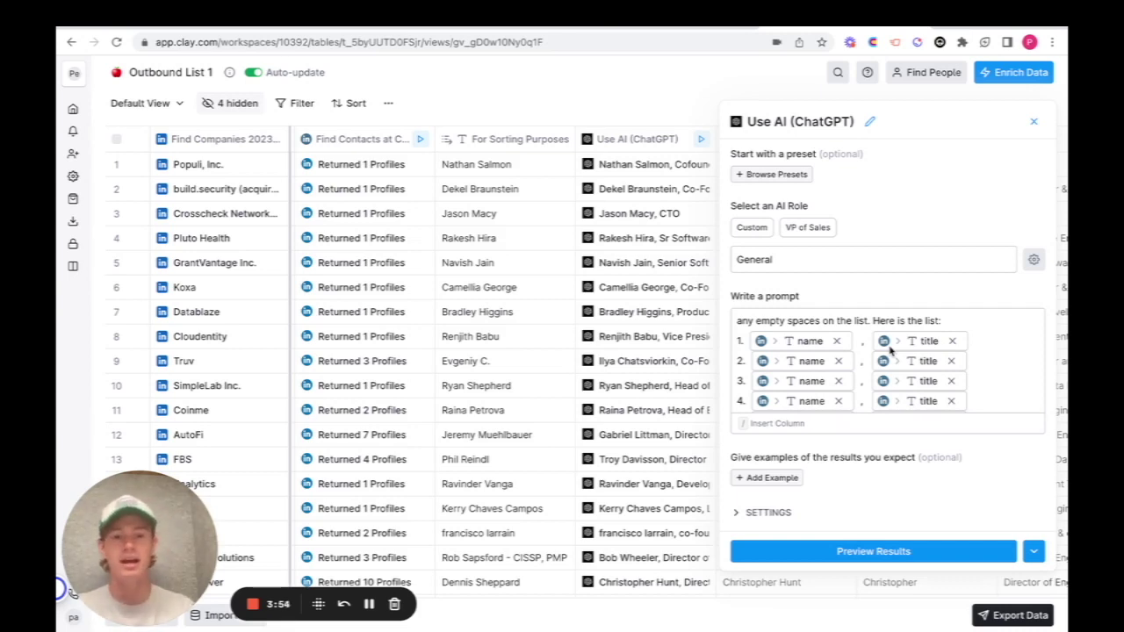
scroll(820, 354, down, 3)
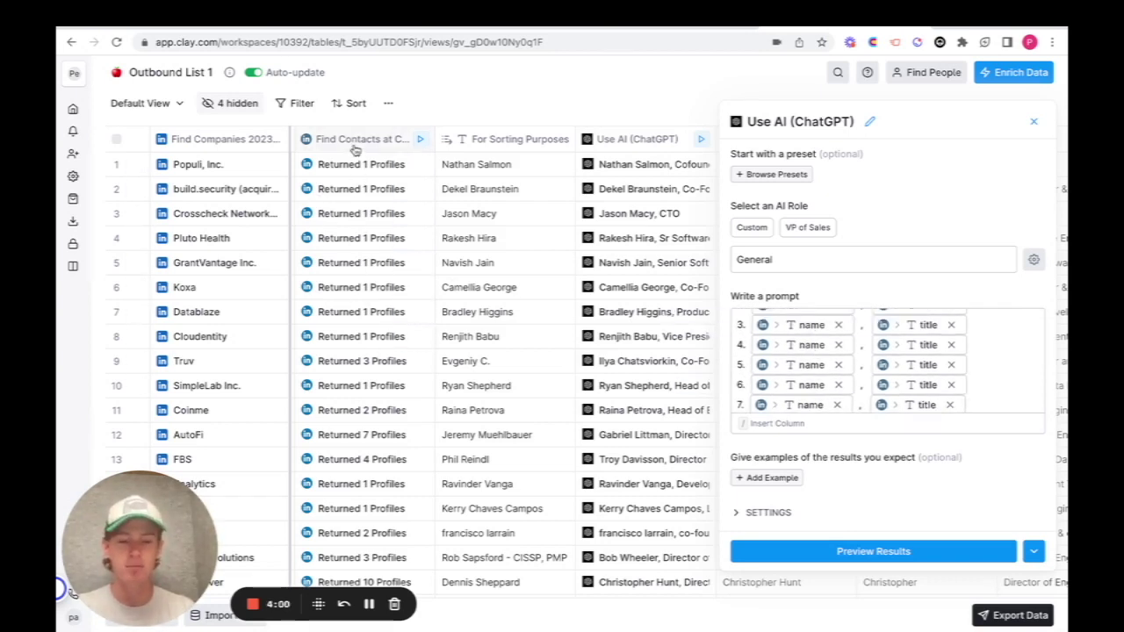
scroll(888, 398, down, 4)
scroll(888, 398, down, 2)
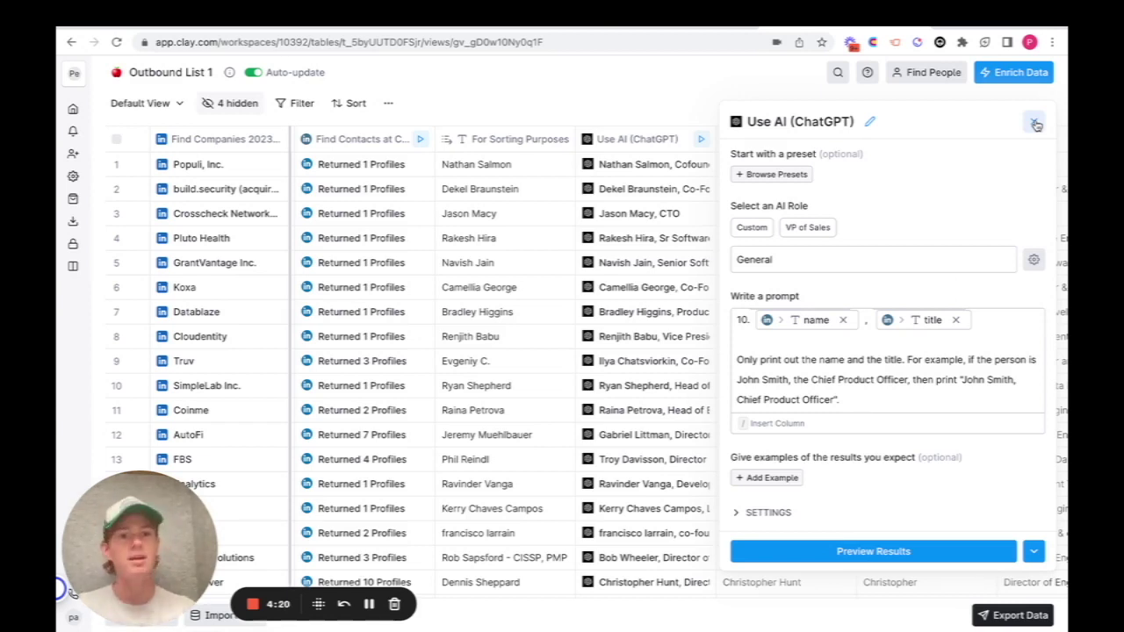
click(1037, 124)
Check the ChatGPT responses in the cell details of the first three companies and close the details.
scroll(637, 262, right, 3)
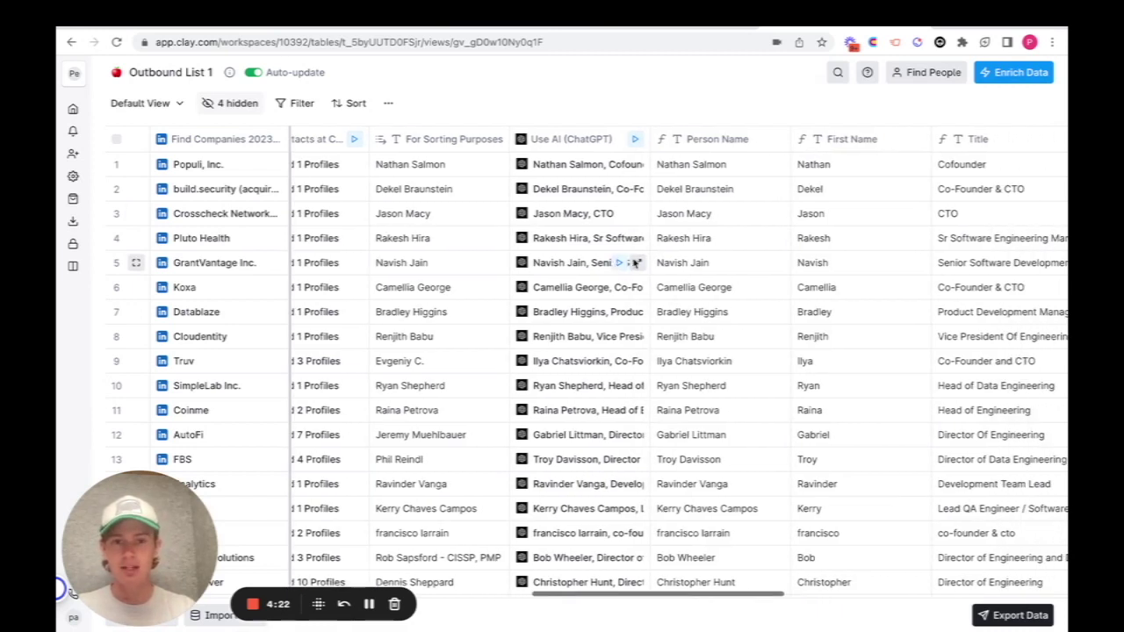
scroll(634, 264, right, 2)
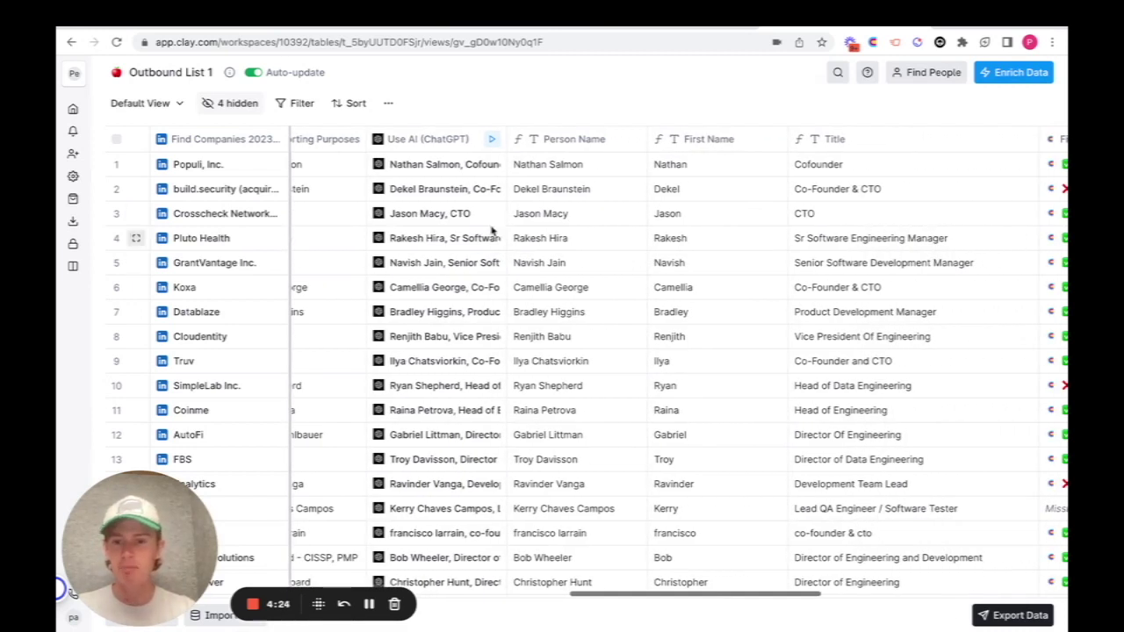
click(417, 169)
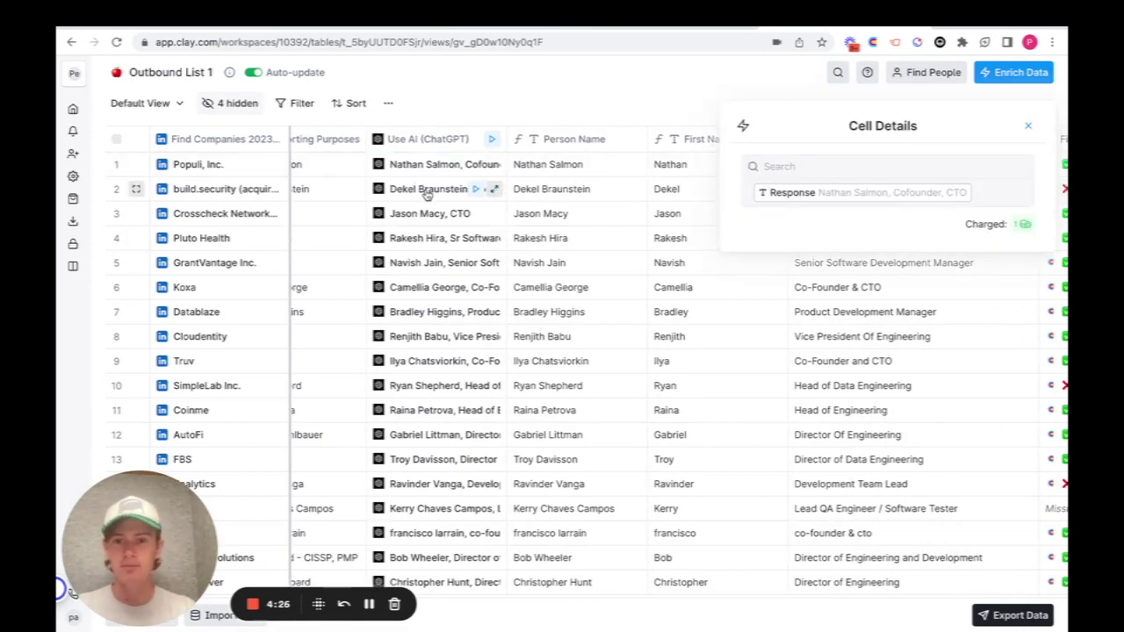
click(425, 198)
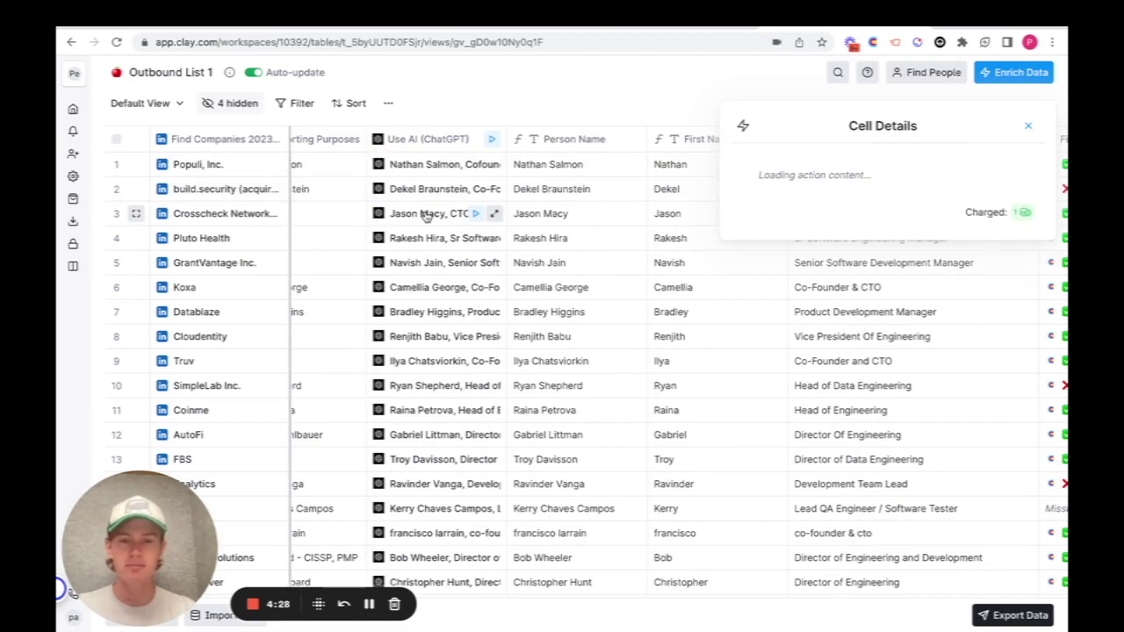
click(425, 217)
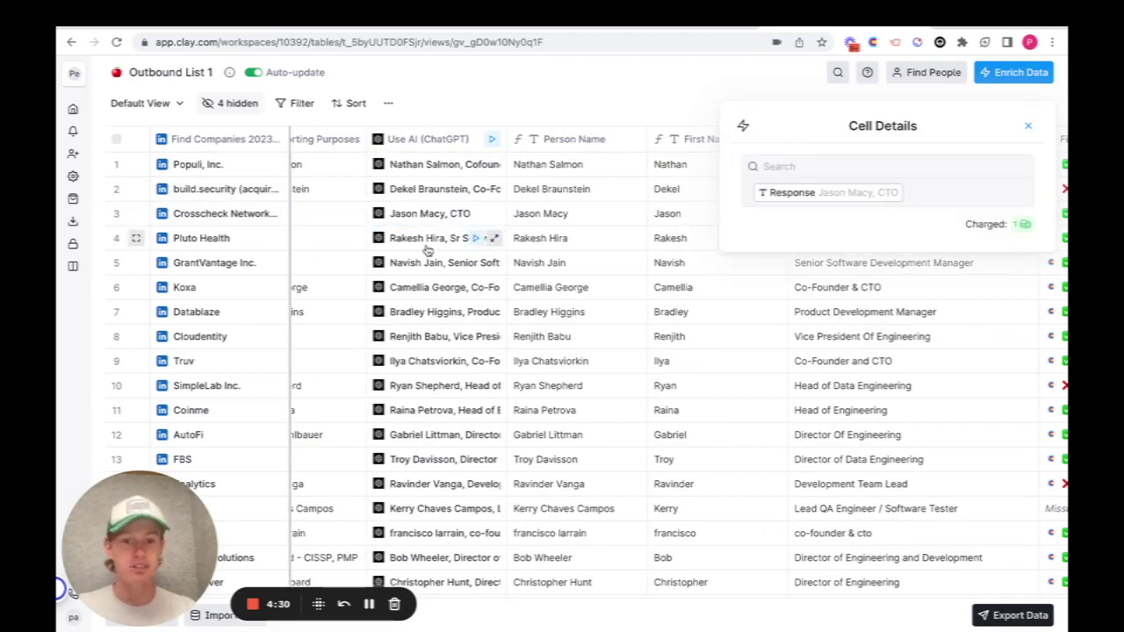
click(1028, 126)
Review the Person Name, First Name and Title columns, and inspect the Work Email data point's providers and input fields without adding it.
scroll(846, 218, right, 2)
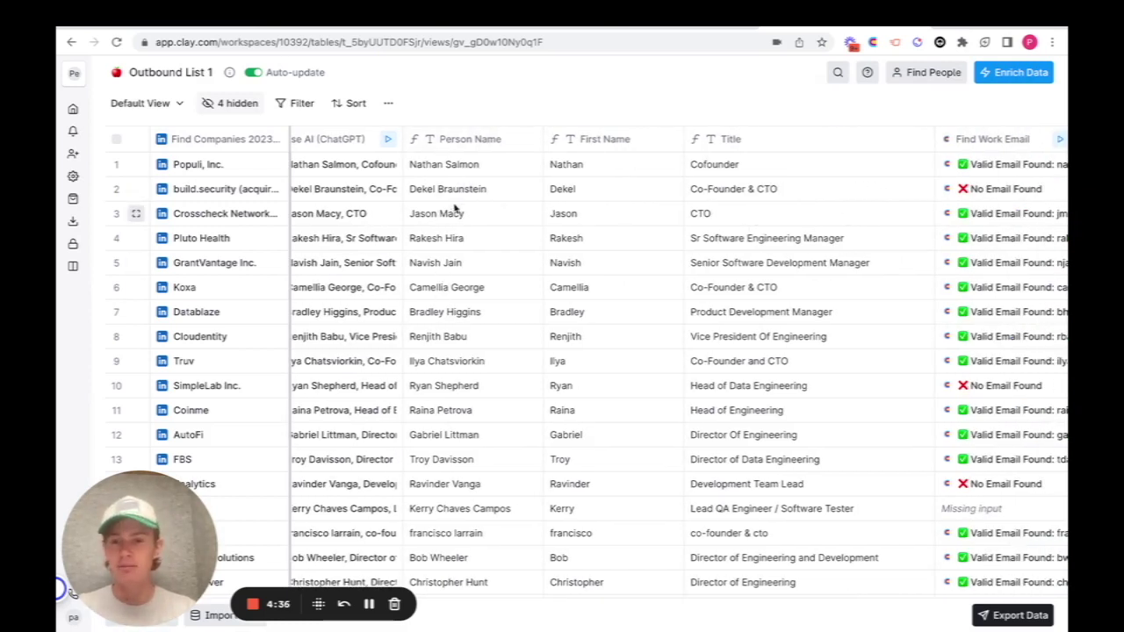
scroll(453, 210, left, 1)
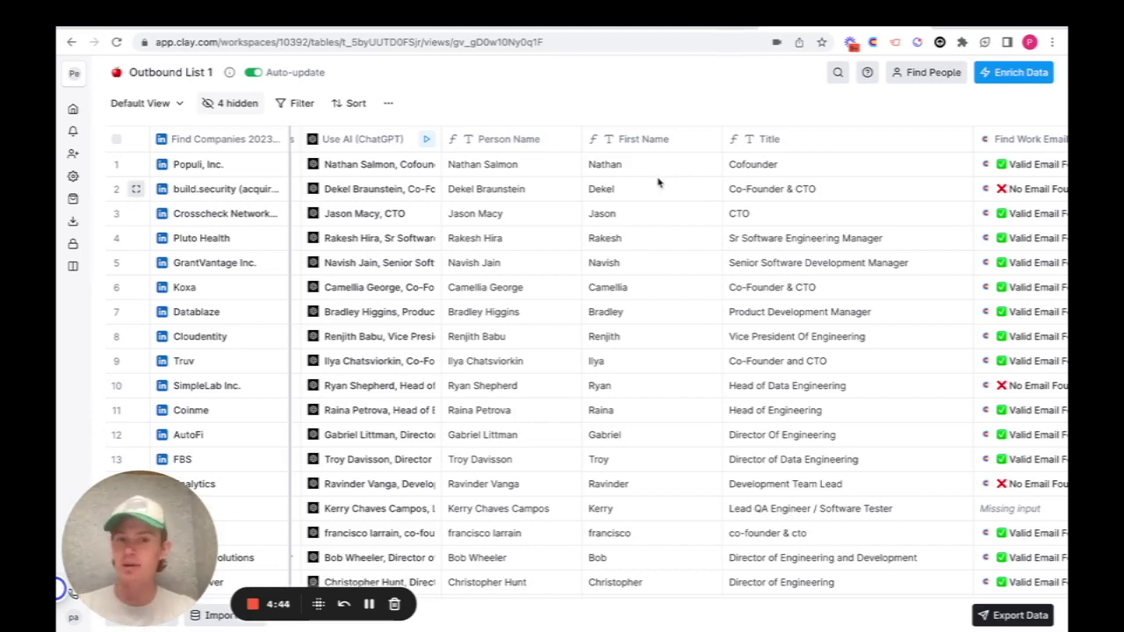
scroll(667, 181, right, 3)
scroll(668, 177, right, 2)
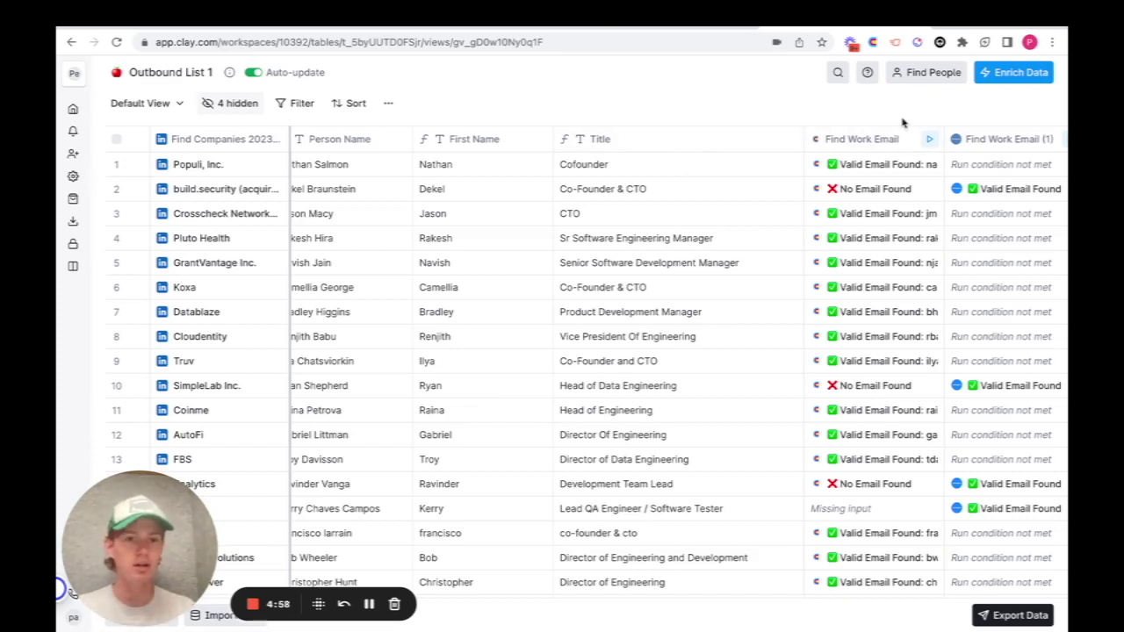
click(1001, 77)
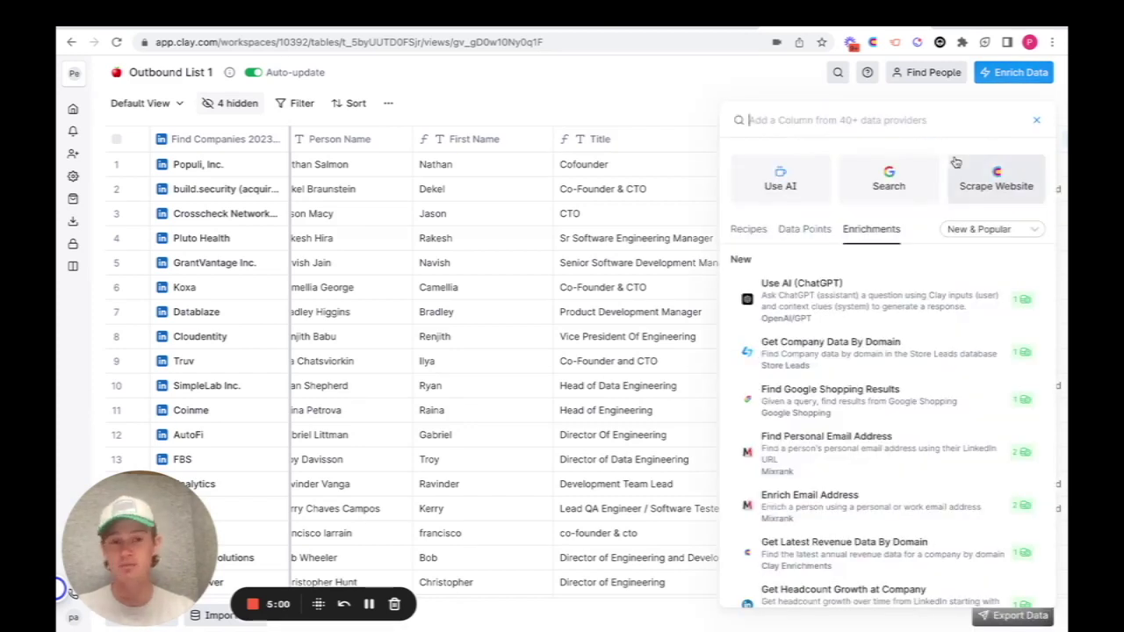
click(801, 233)
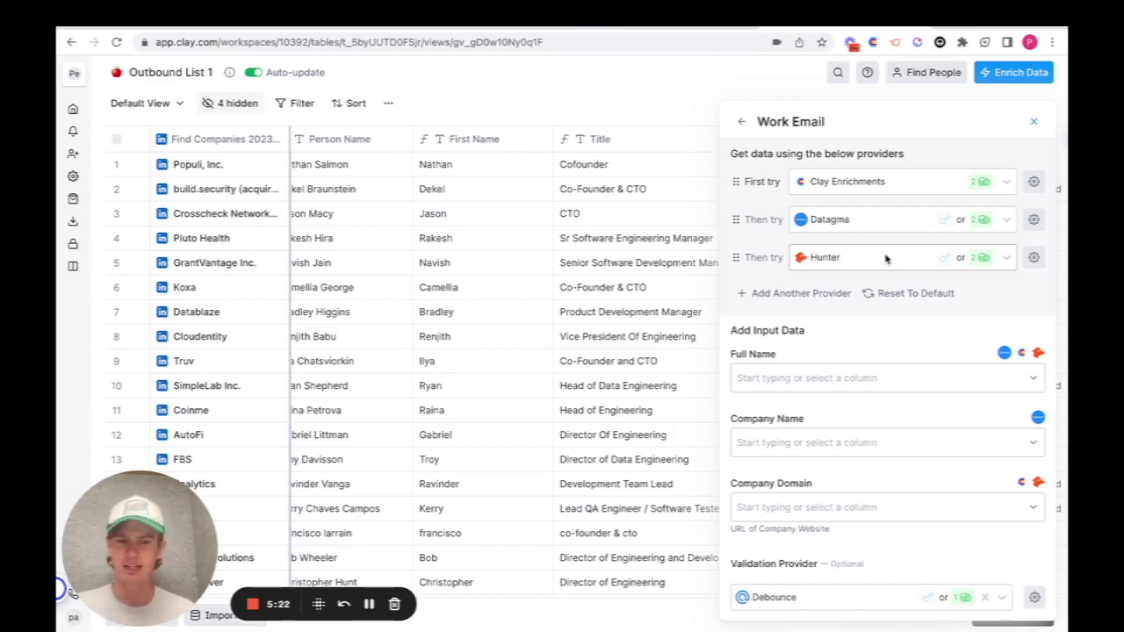
click(1034, 122)
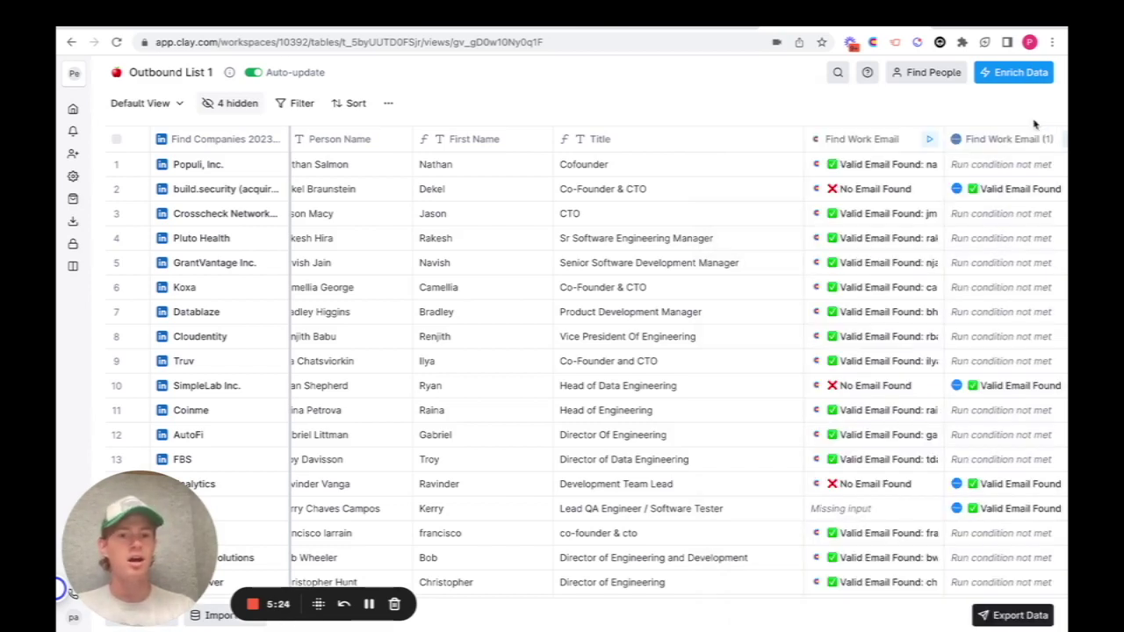
Examine the work email lookup columns down the list, along with the Validated Work Email, Validate Email and Status columns.
scroll(806, 362, right, 8)
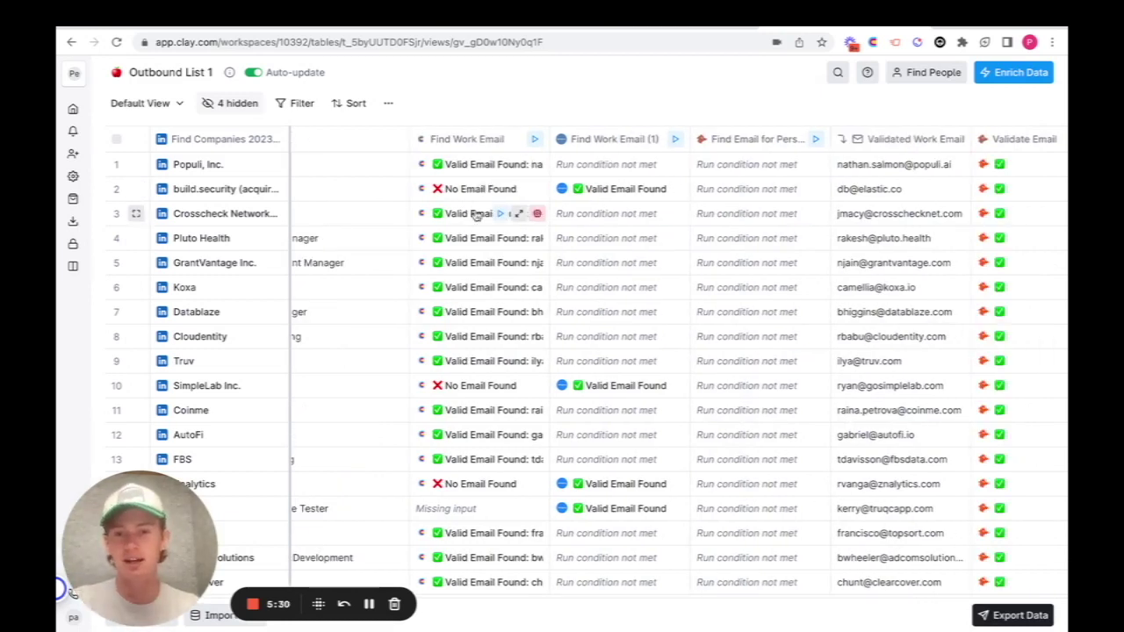
scroll(481, 272, down, 1)
scroll(480, 272, up, 1)
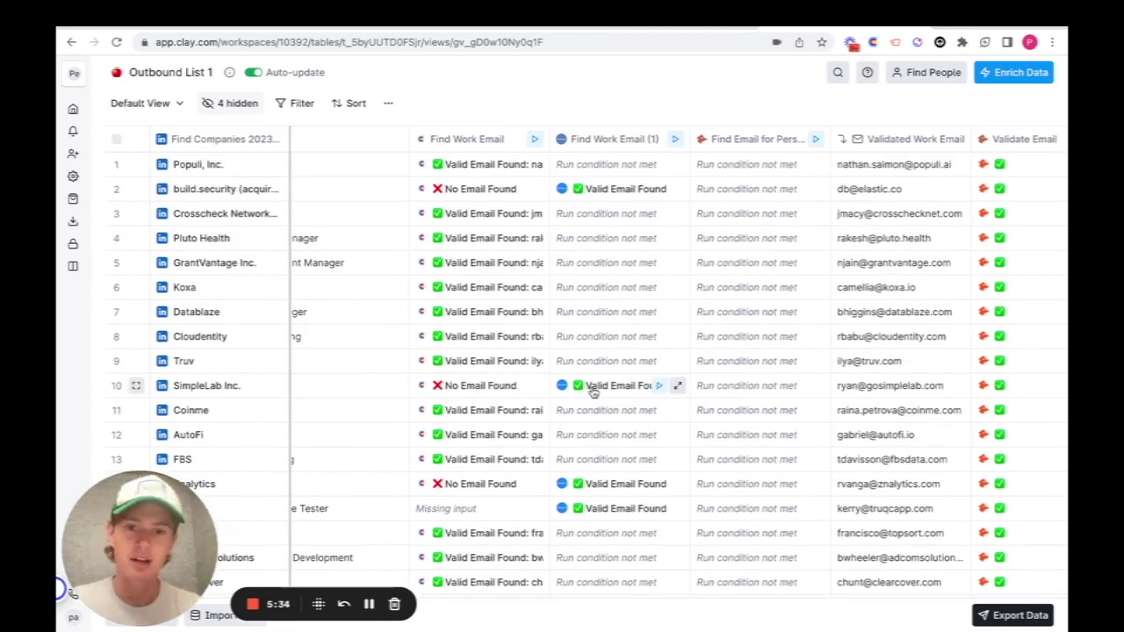
scroll(593, 391, down, 3)
scroll(593, 391, down, 10)
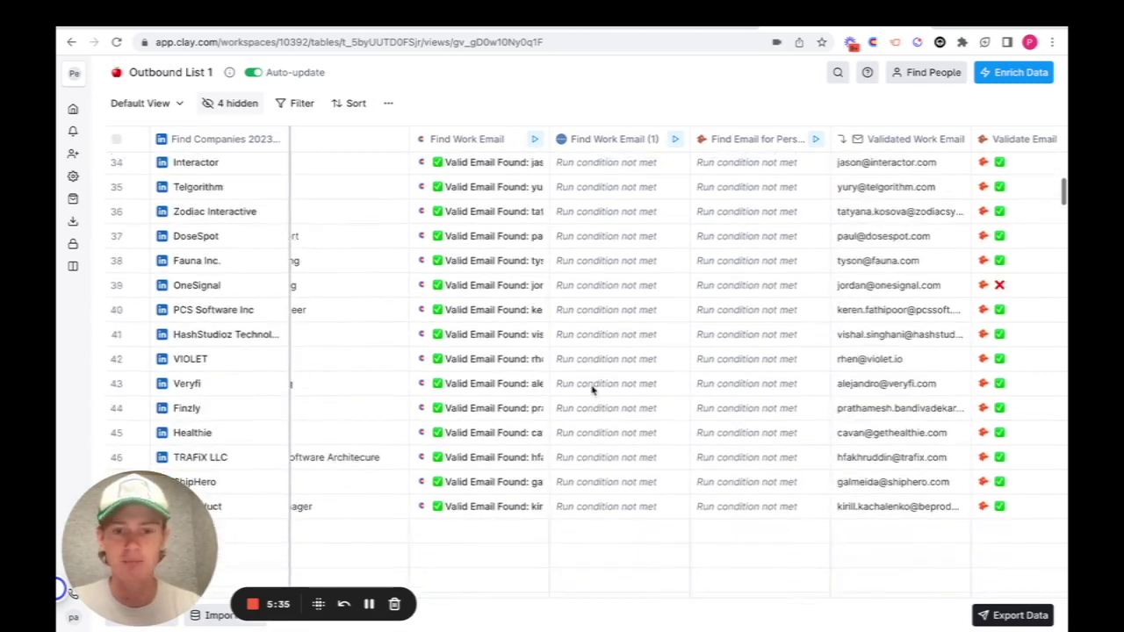
scroll(593, 391, up, 1)
scroll(593, 391, down, 5)
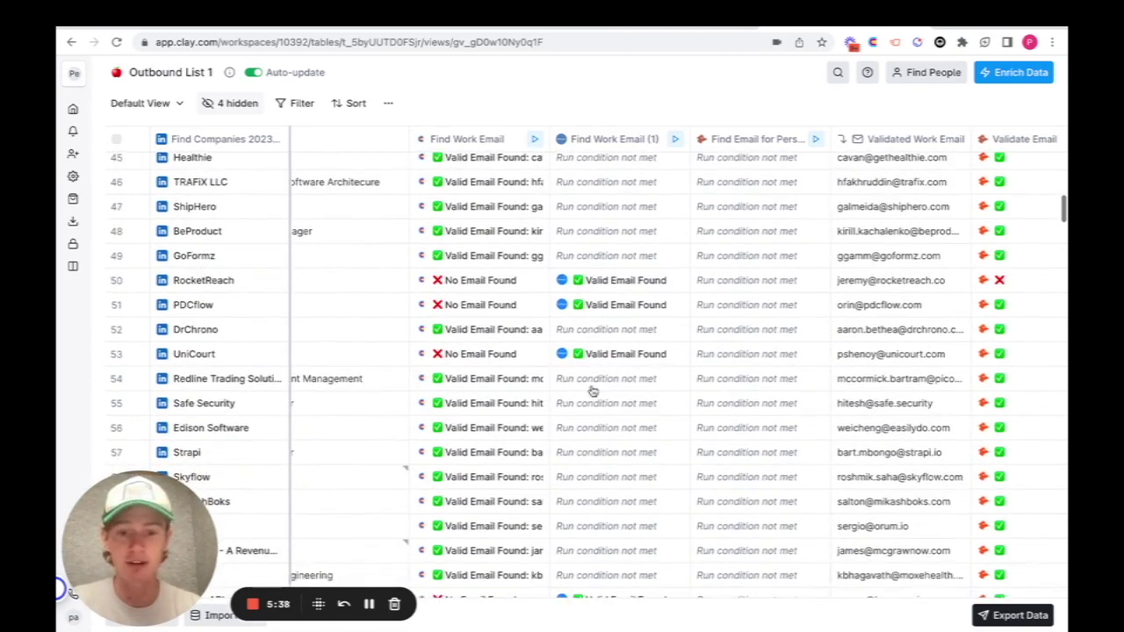
scroll(593, 391, down, 5)
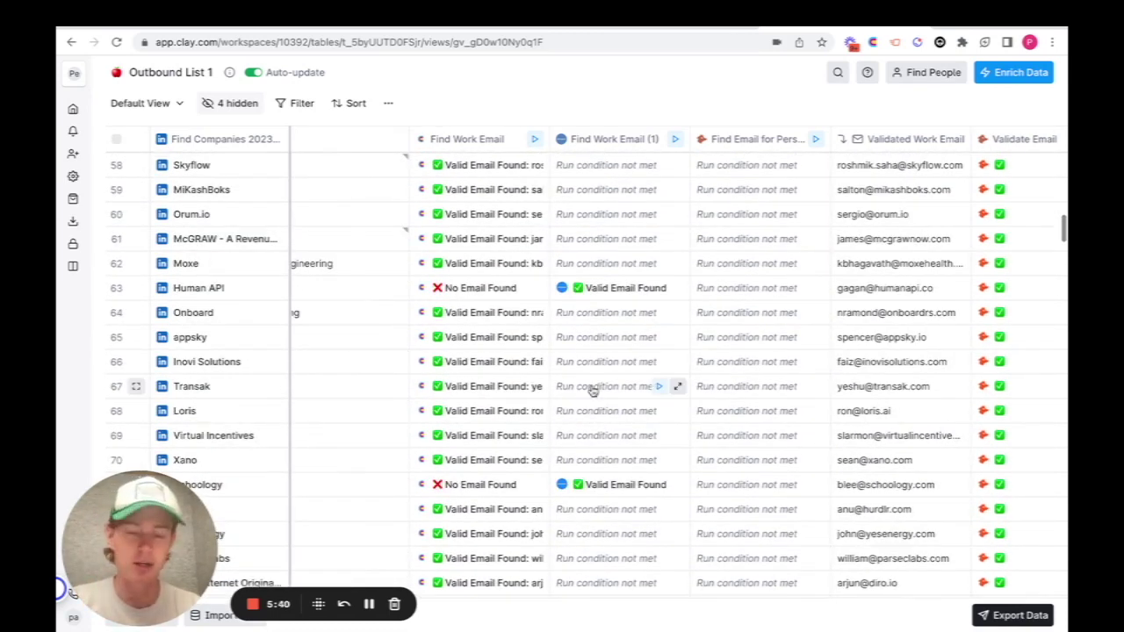
scroll(593, 391, down, 5)
scroll(593, 391, up, 20)
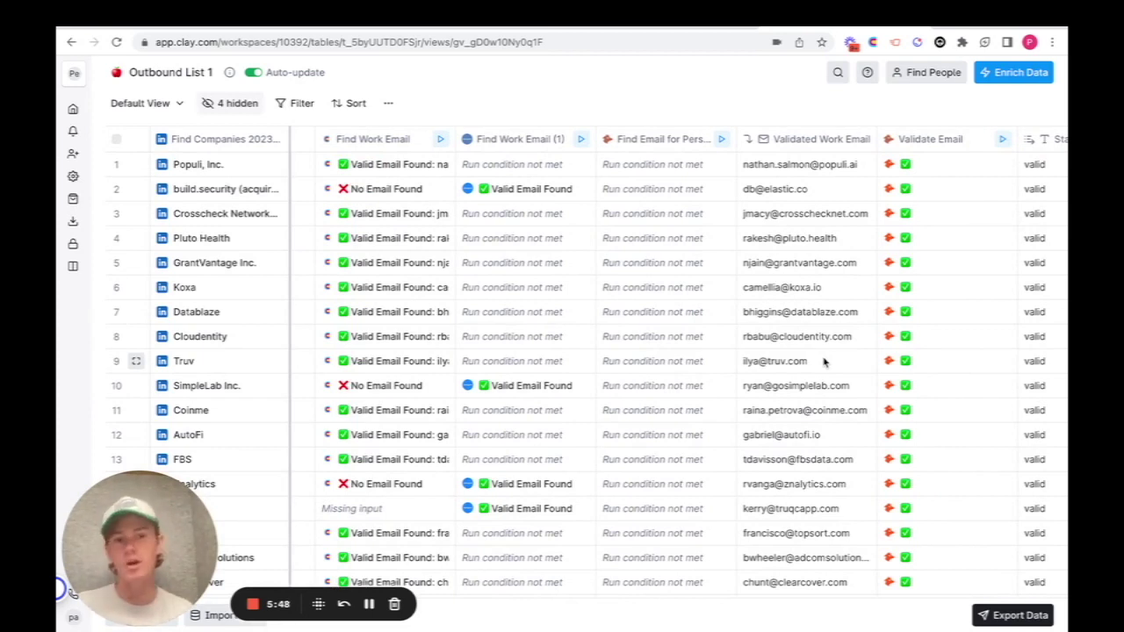
scroll(824, 361, right, 3)
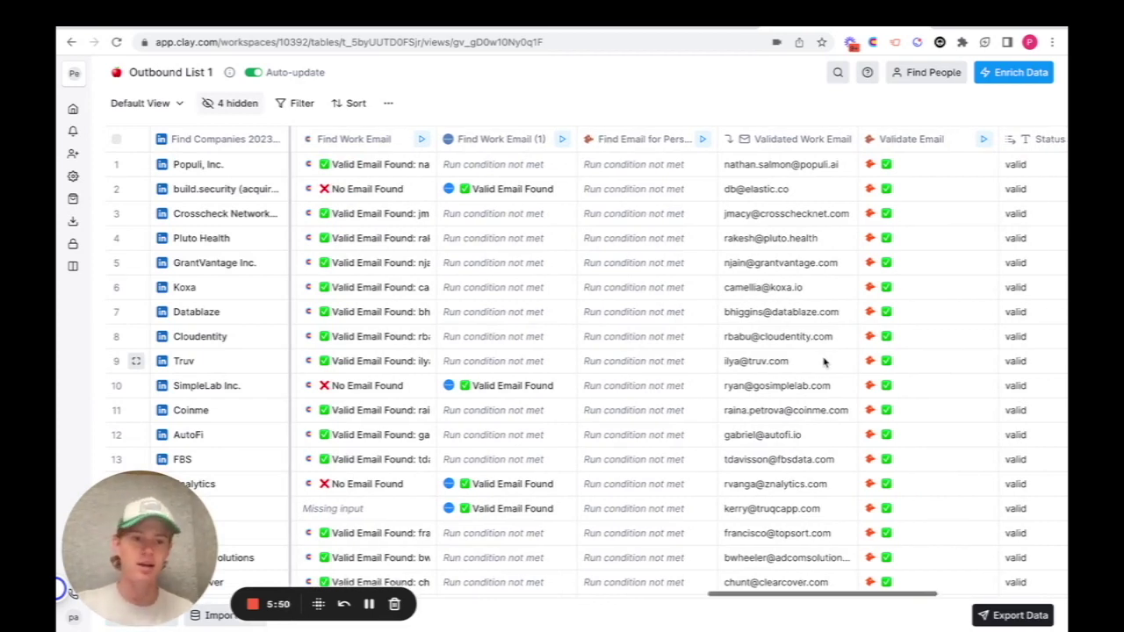
scroll(824, 361, right, 1)
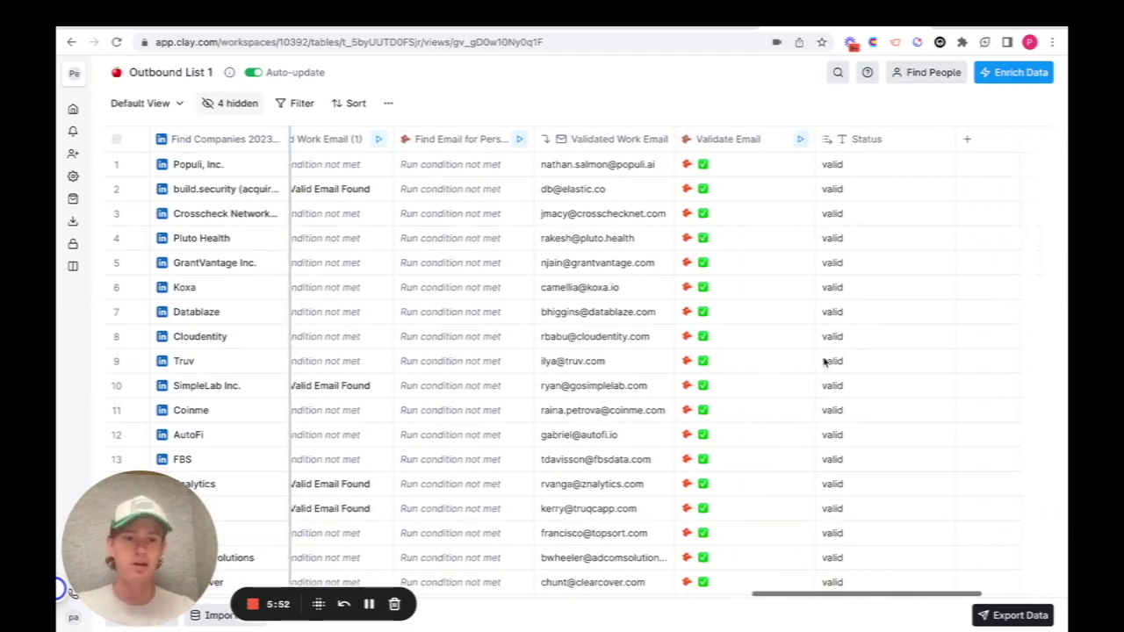